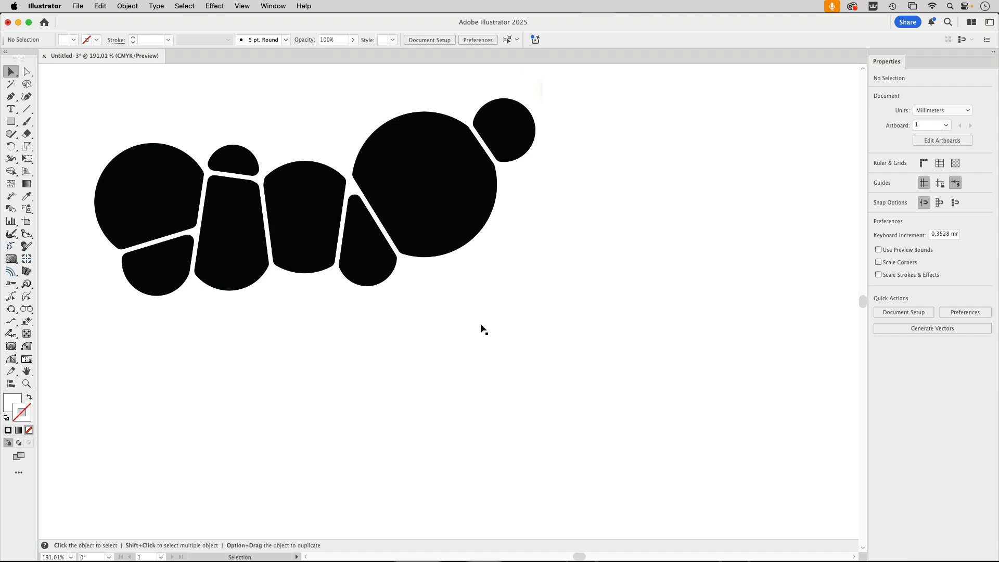
# - Draw a circle about 33 mm in diameter below the black shapes and fill it with magenta
pyautogui.scroll(-2, 460, 350)
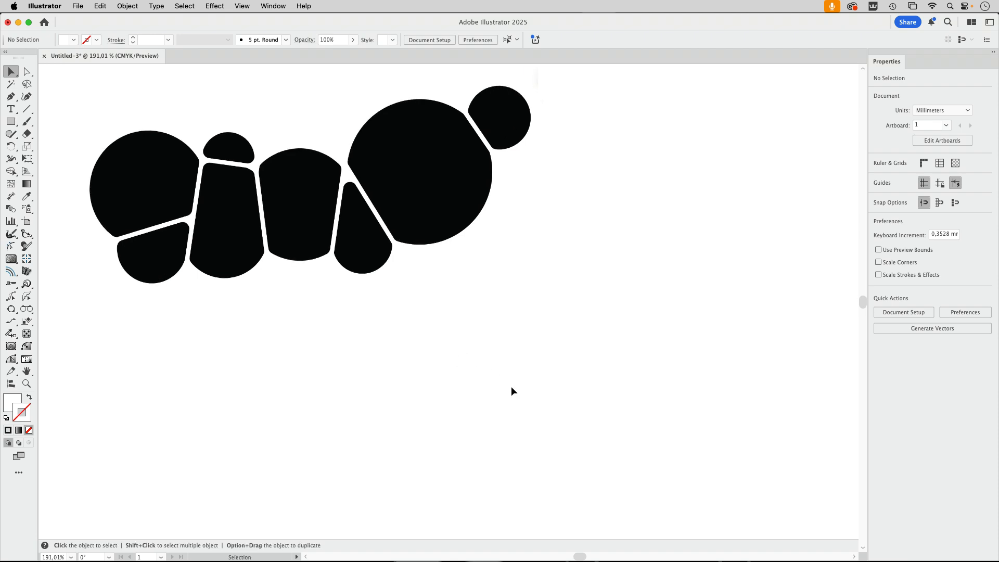
pyautogui.moveTo(11, 121); pyautogui.dragTo(33, 152)
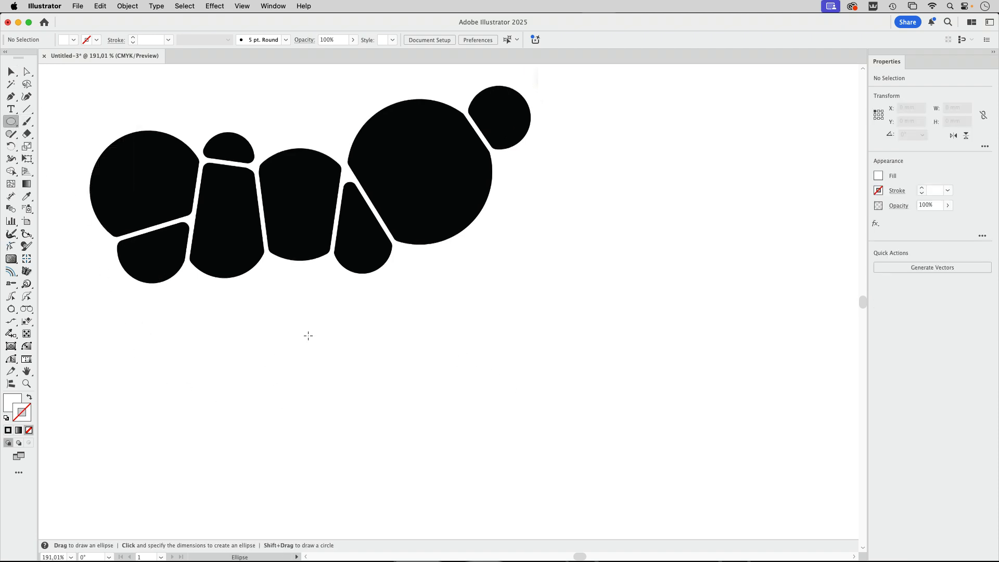
pyautogui.moveTo(308, 336); pyautogui.dragTo(431, 458)
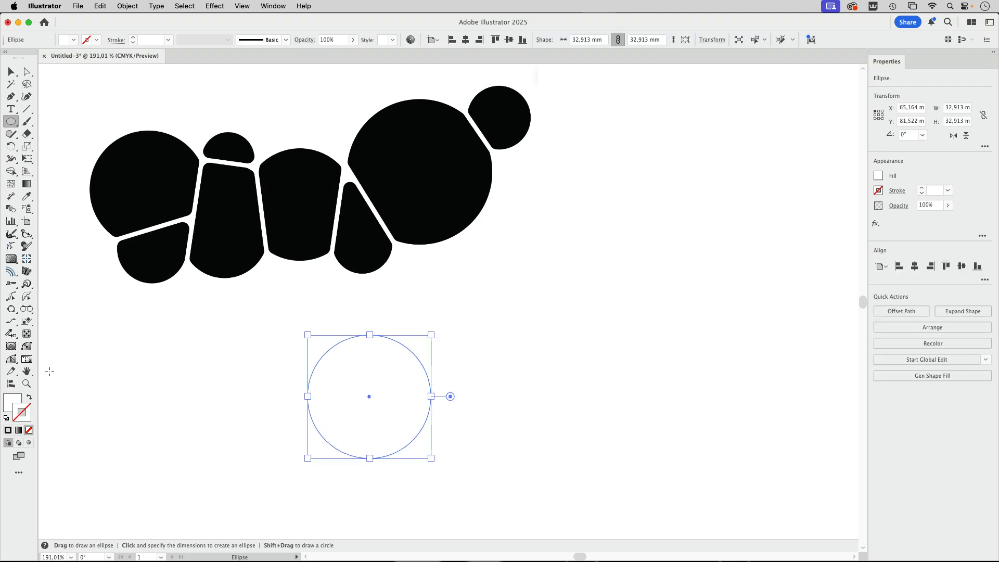
pyautogui.click(65, 40)
pyautogui.click(89, 89)
pyautogui.press('space')
# - Draw seven more overlapping circles, about 34, 36.7, 17, 30, 32, 44.4 and 20.3 mm wide, forming a chain rising from the first
pyautogui.moveTo(469, 408); pyautogui.dragTo(462, 382)
pyautogui.moveTo(390, 386); pyautogui.dragTo(518, 514)
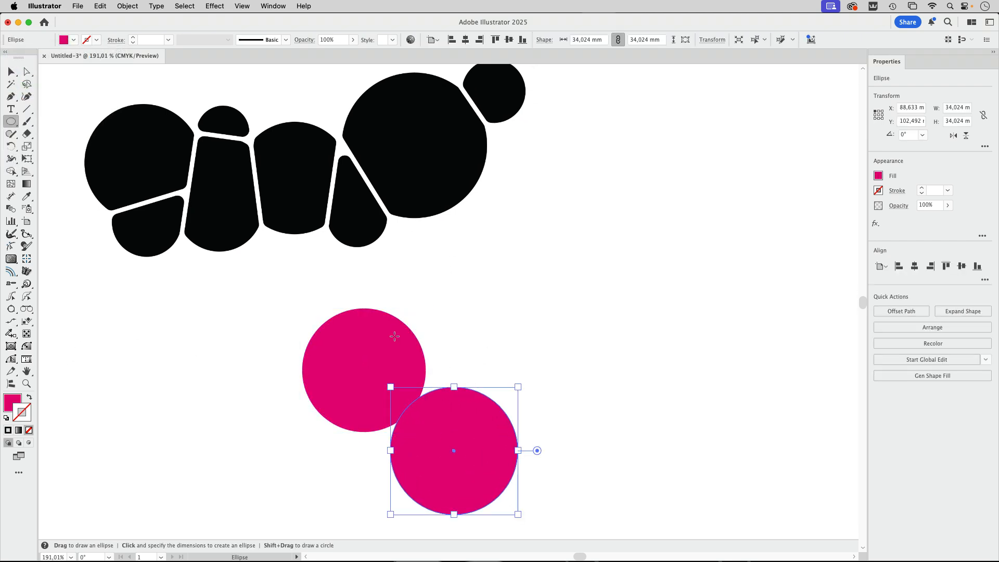
pyautogui.moveTo(408, 308); pyautogui.dragTo(545, 445)
pyautogui.moveTo(407, 300); pyautogui.dragTo(455, 364)
pyautogui.moveTo(522, 275); pyautogui.dragTo(634, 387)
pyautogui.moveTo(712, 311); pyautogui.dragTo(592, 431)
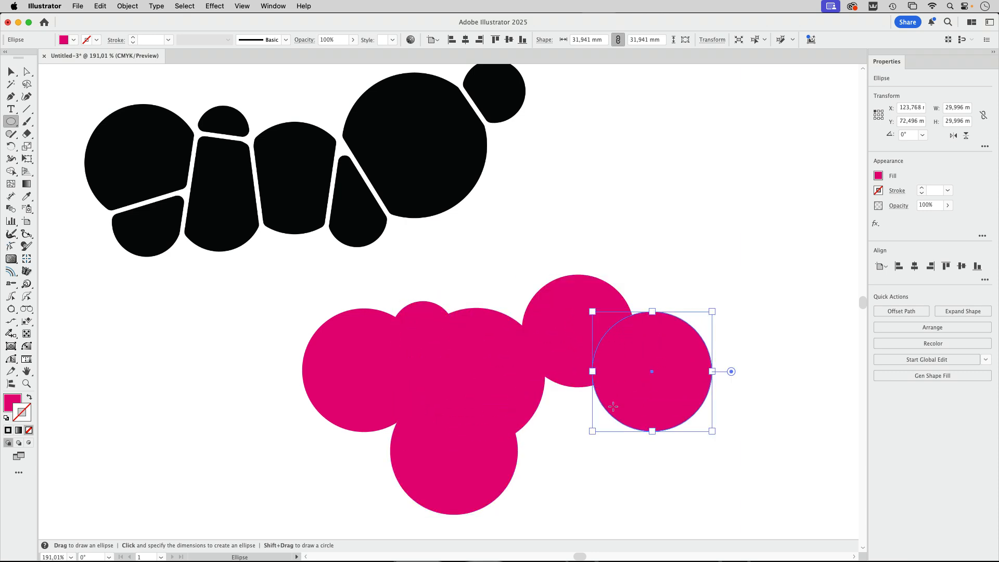
pyautogui.moveTo(717, 205); pyautogui.dragTo(551, 370)
pyautogui.moveTo(752, 187); pyautogui.dragTo(675, 263)
# - Shrink the two largest circles and shift the one near the middle of the chain slightly upward
pyautogui.click(12, 71)
pyautogui.click(640, 279)
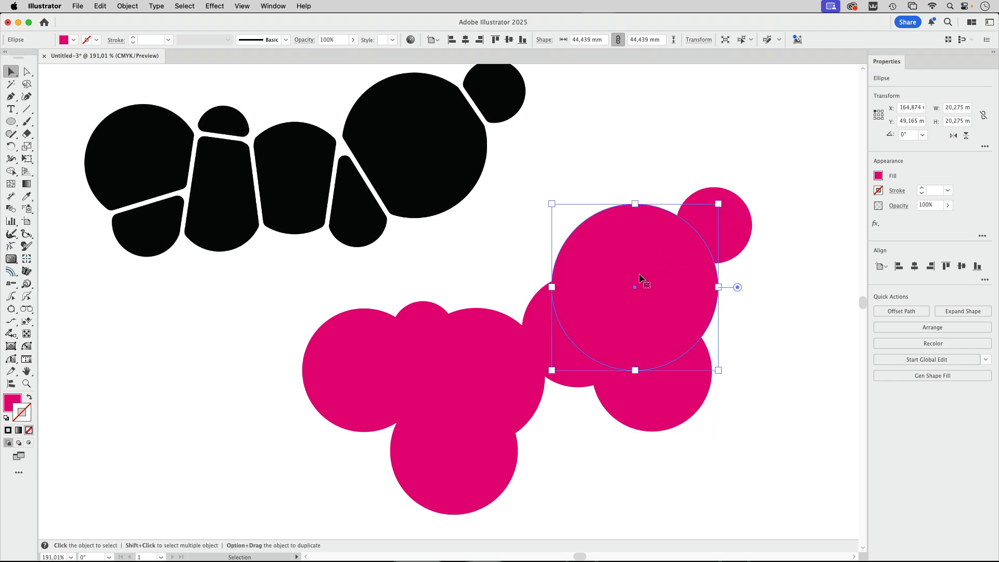
pyautogui.moveTo(551, 371); pyautogui.dragTo(587, 335)
pyautogui.click(501, 364)
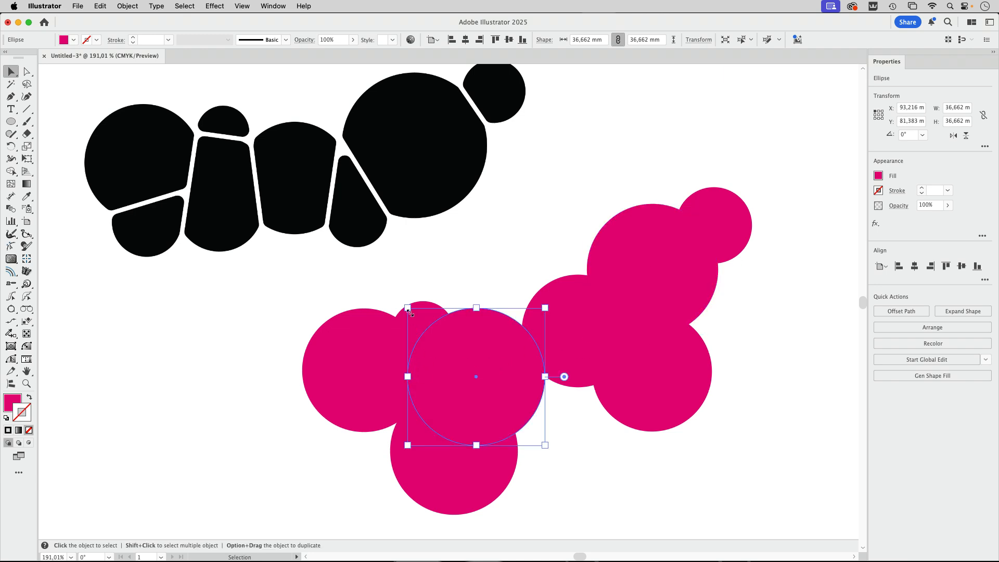
pyautogui.moveTo(408, 307); pyautogui.dragTo(444, 345)
pyautogui.moveTo(492, 382); pyautogui.dragTo(495, 352)
# - Move the lowest circle up toward the chain and shrink it to about 28.8 mm in diameter
pyautogui.moveTo(455, 484); pyautogui.dragTo(470, 454)
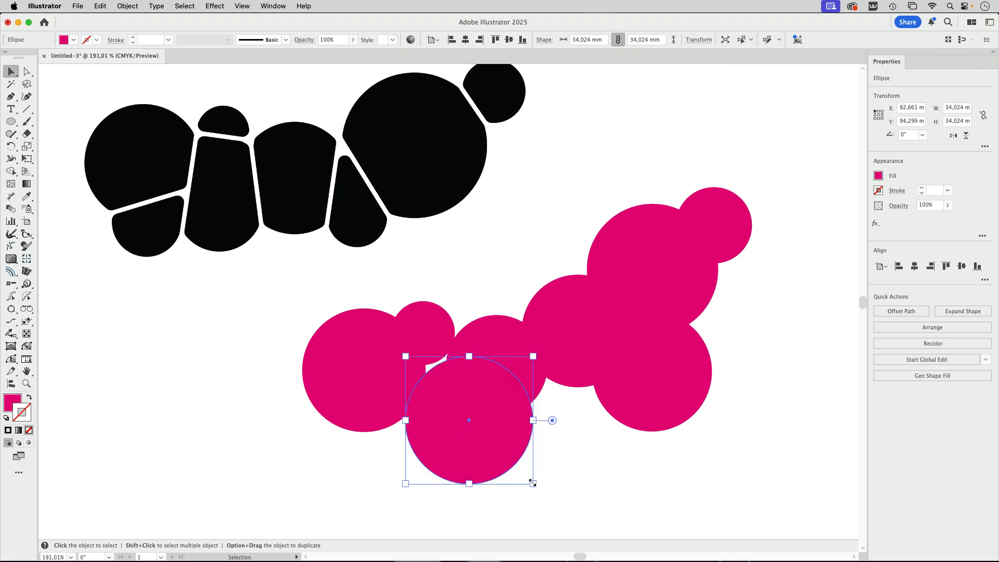
pyautogui.moveTo(533, 484); pyautogui.dragTo(514, 465)
pyautogui.moveTo(472, 423); pyautogui.dragTo(482, 436)
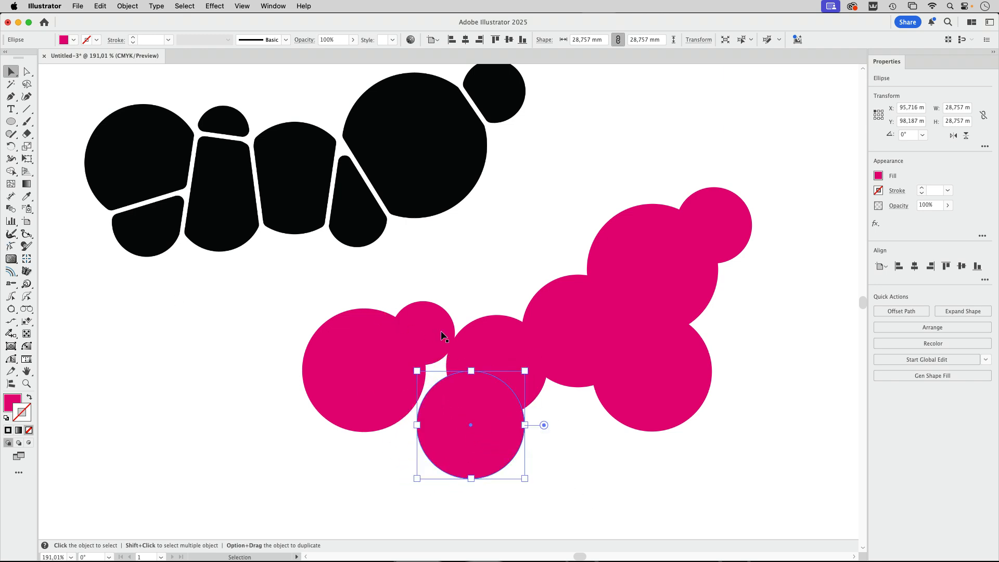
# - Duplicate the smallest circle to the underside of the chain and draw another circle that fills the gap between its neighbours
pyautogui.moveTo(445, 335); pyautogui.dragTo(421, 431)
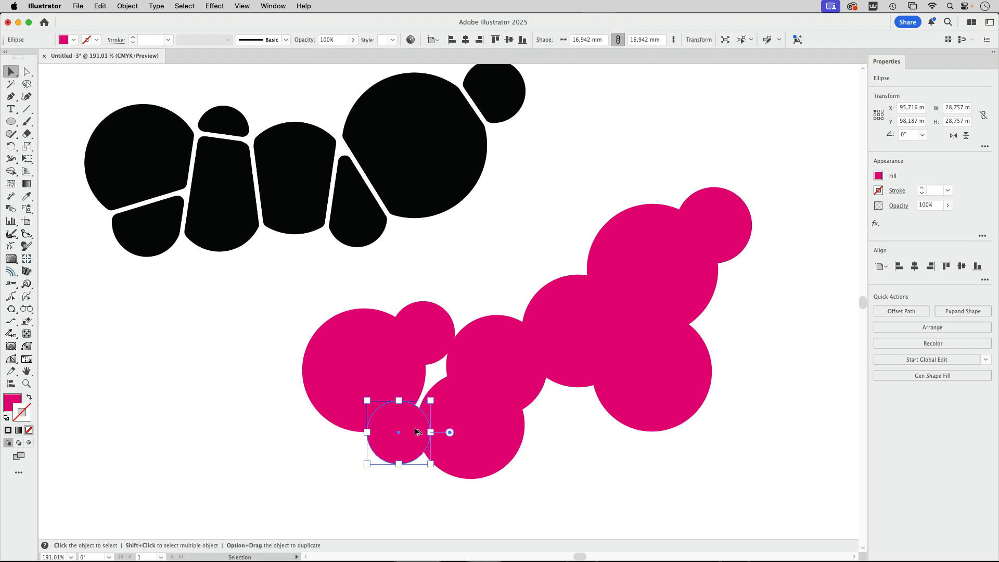
pyautogui.press('l')
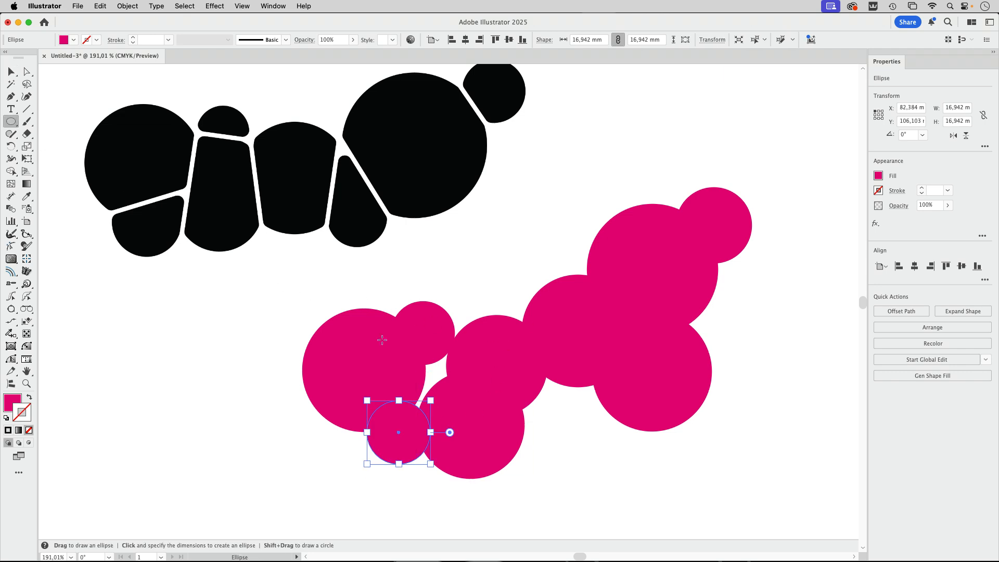
pyautogui.moveTo(486, 433); pyautogui.dragTo(486, 433)
pyautogui.press('v')
# - Move the black reference image up and to the left, away from the magenta circles
pyautogui.moveTo(424, 189); pyautogui.dragTo(472, 215)
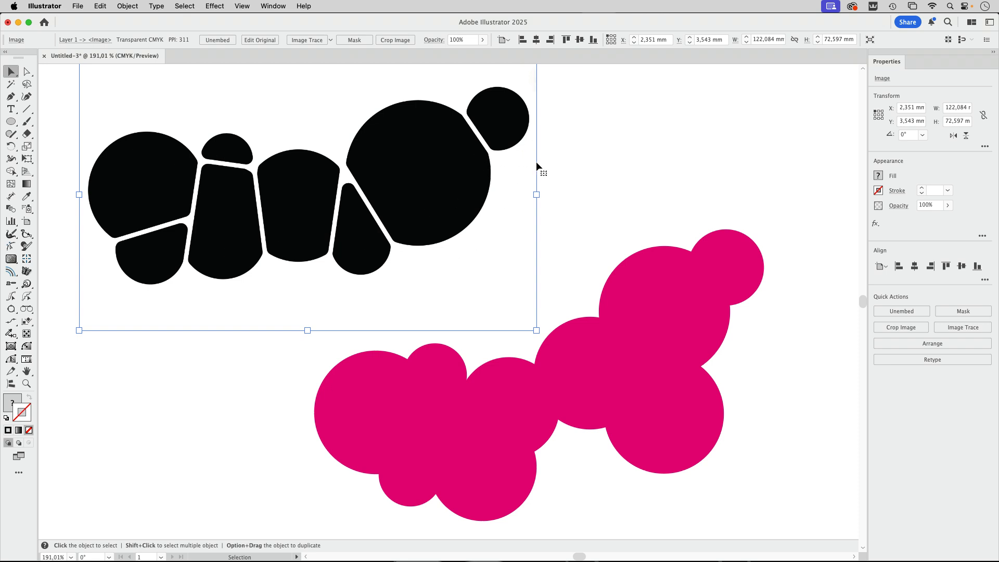
pyautogui.click(646, 138)
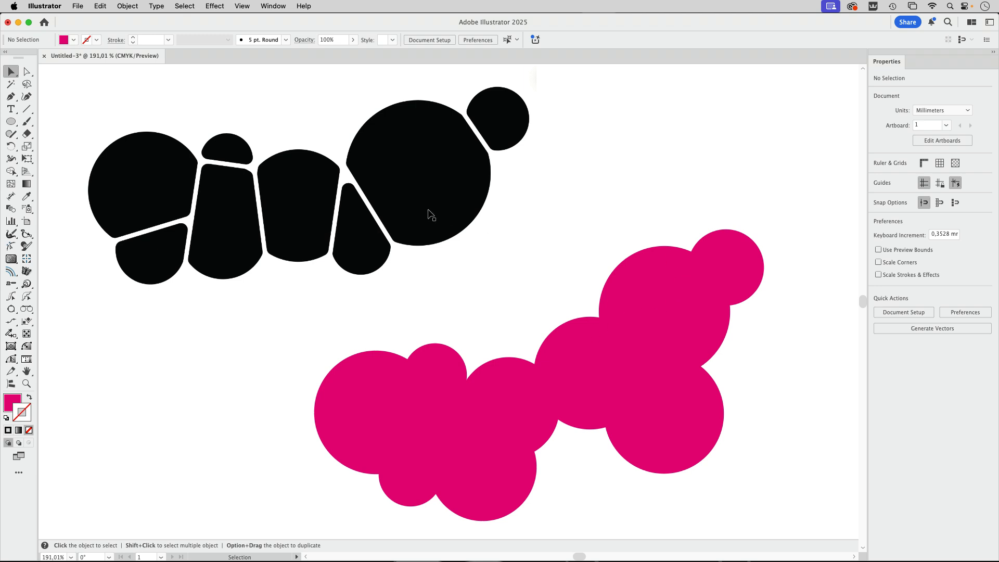
pyautogui.moveTo(446, 249); pyautogui.dragTo(409, 193)
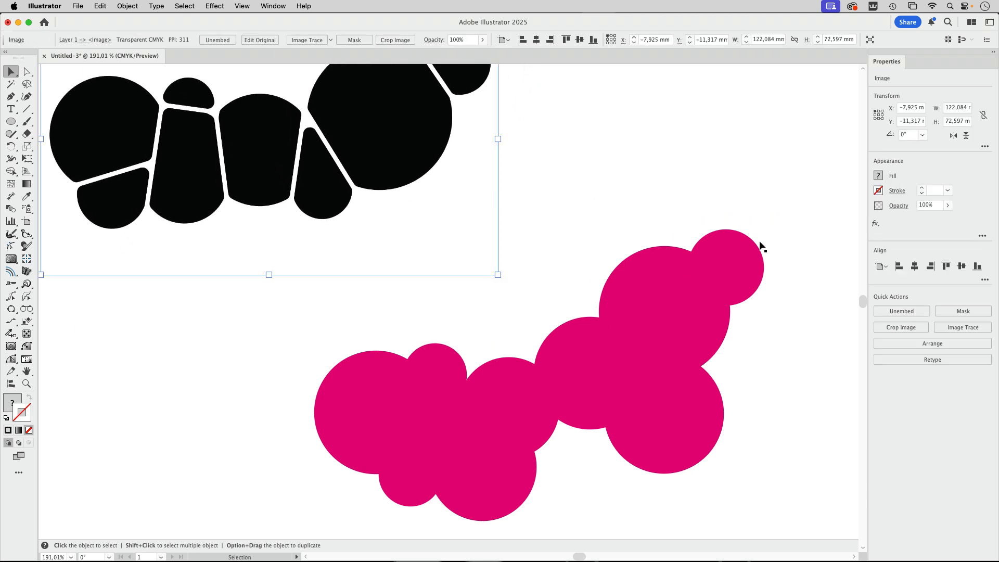
# - Unite all the magenta circles as an editable compound shape and swap its fill and stroke
pyautogui.moveTo(794, 226); pyautogui.dragTo(317, 522)
pyautogui.keyDown('shift'); pyautogui.click(382, 158); pyautogui.keyUp('shift')
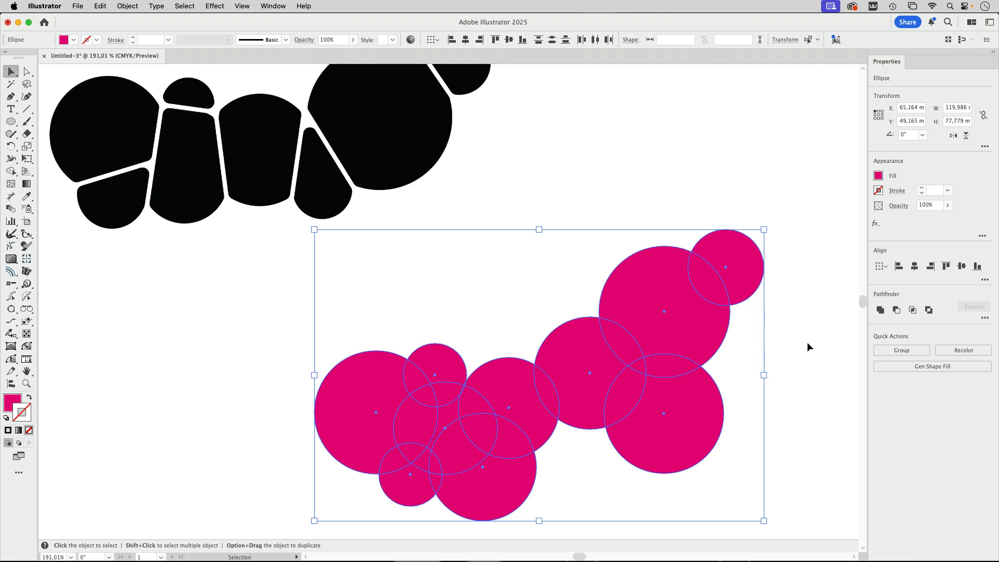
pyautogui.keyDown('alt'); pyautogui.click(879, 310); pyautogui.keyUp('alt')
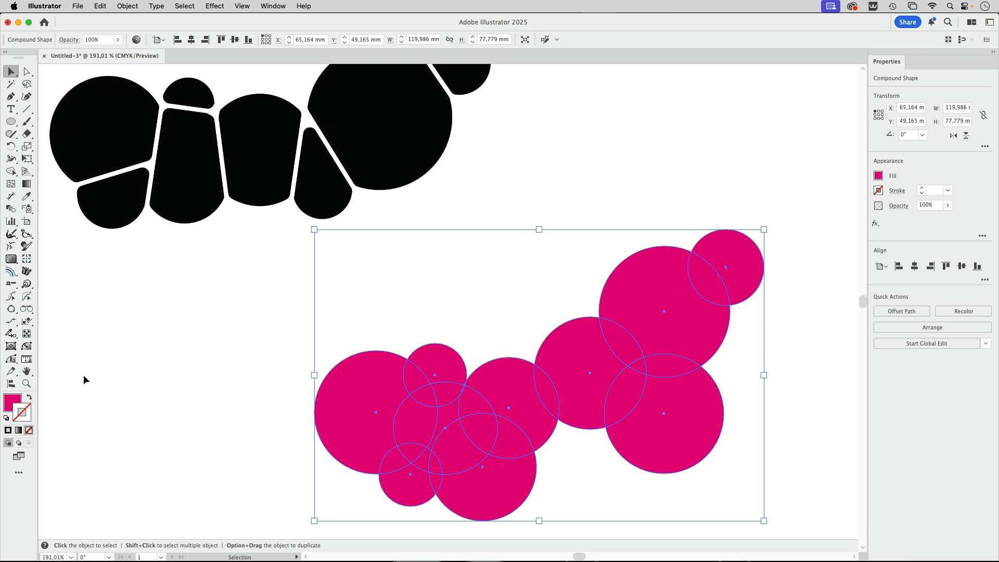
pyautogui.click(29, 399)
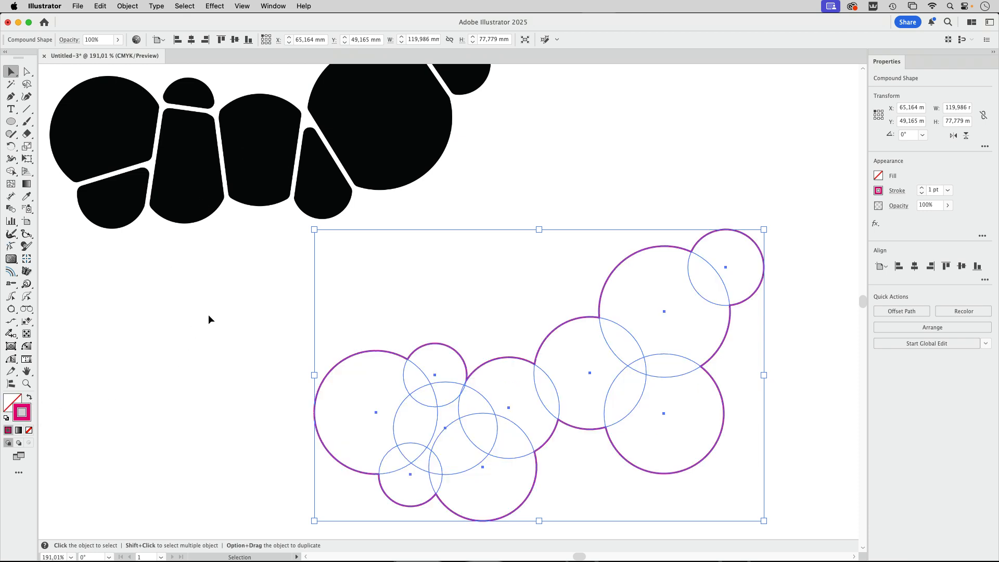
pyautogui.click(208, 320)
# - Move the outlined compound shape up and left to about X 51.7 mm, Y 38.6 mm
pyautogui.scroll(-2, 538, 371)
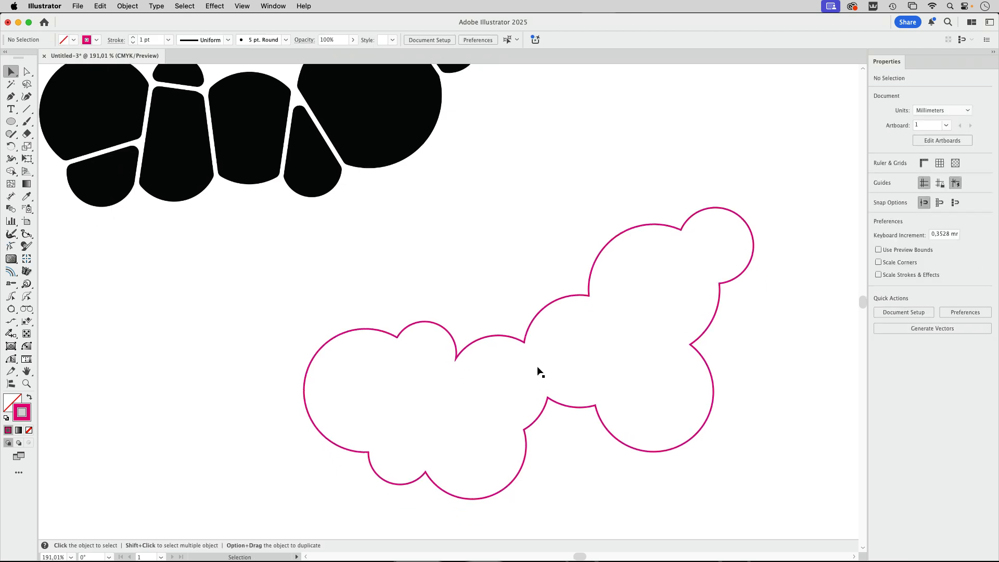
pyautogui.scroll(-2, 540, 371)
pyautogui.click(547, 330)
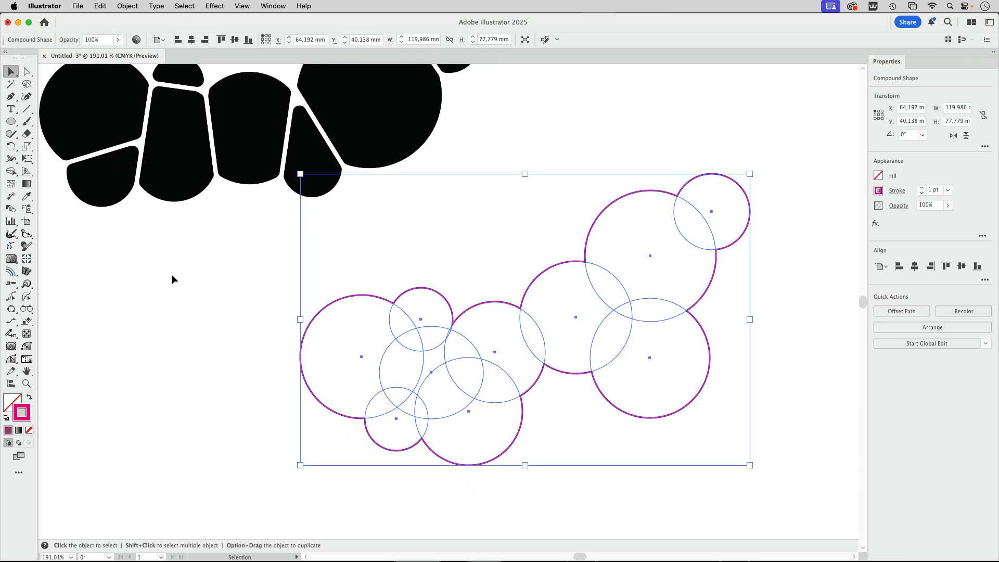
pyautogui.click(581, 146)
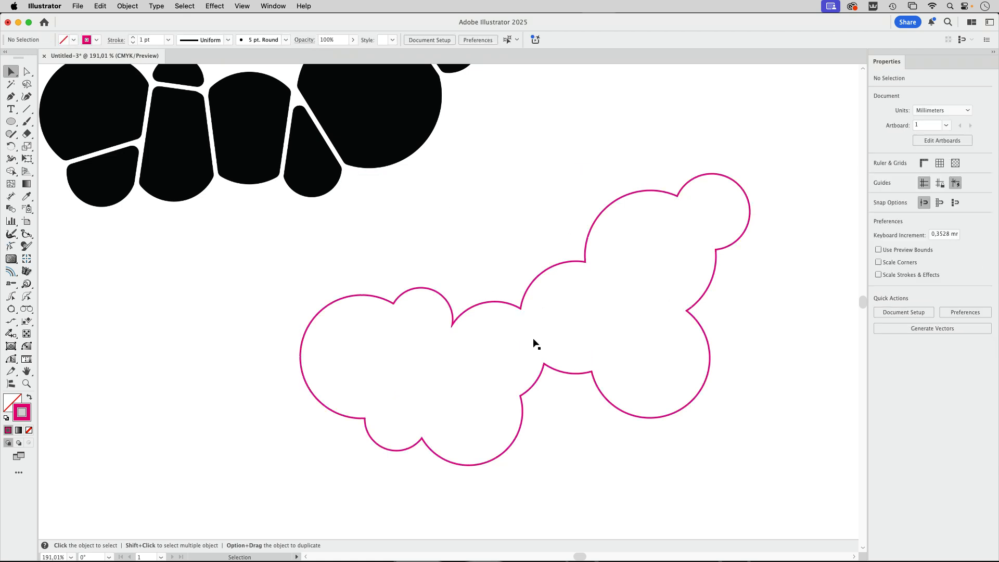
pyautogui.moveTo(535, 343); pyautogui.dragTo(481, 335)
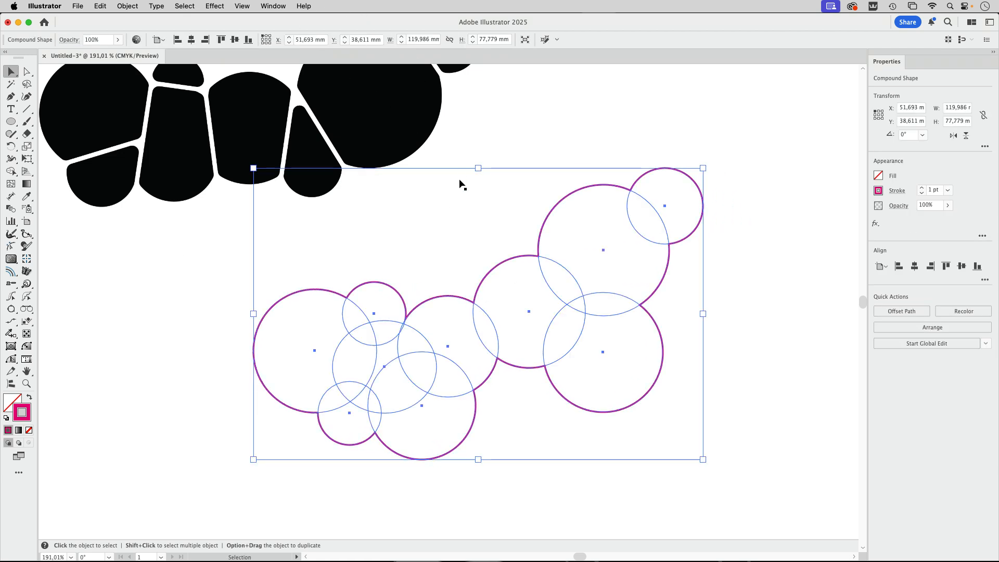
# - Create a new layer above Layer 1 and move the compound shape onto it
pyautogui.click(273, 6)
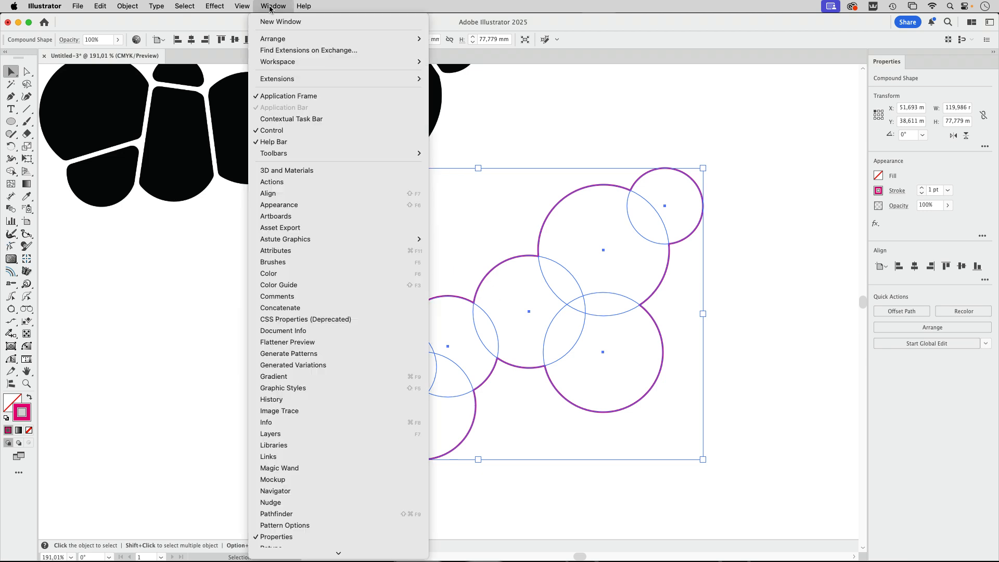
pyautogui.click(263, 434)
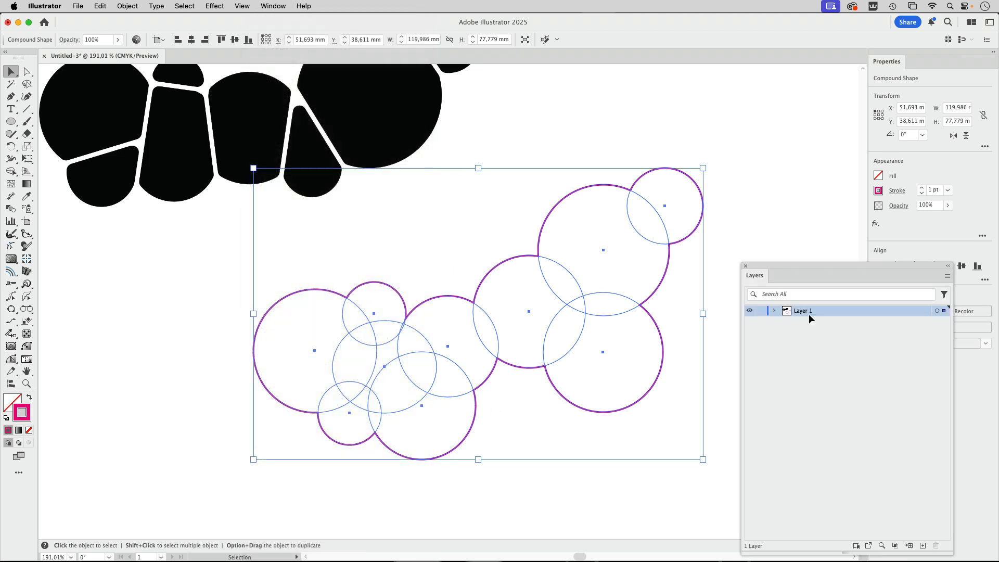
pyautogui.moveTo(794, 266); pyautogui.dragTo(672, 128)
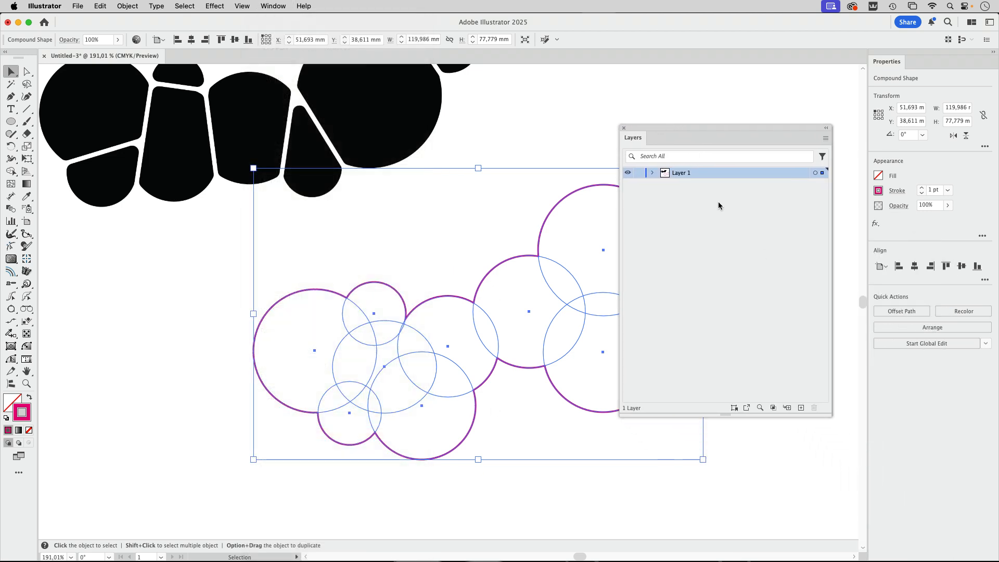
pyautogui.click(801, 407)
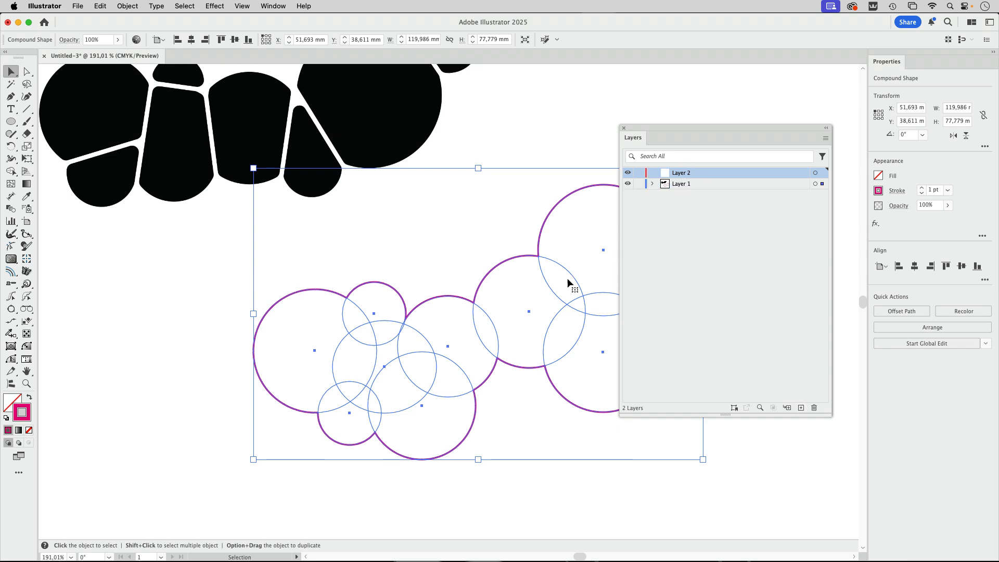
pyautogui.moveTo(823, 187); pyautogui.dragTo(823, 173)
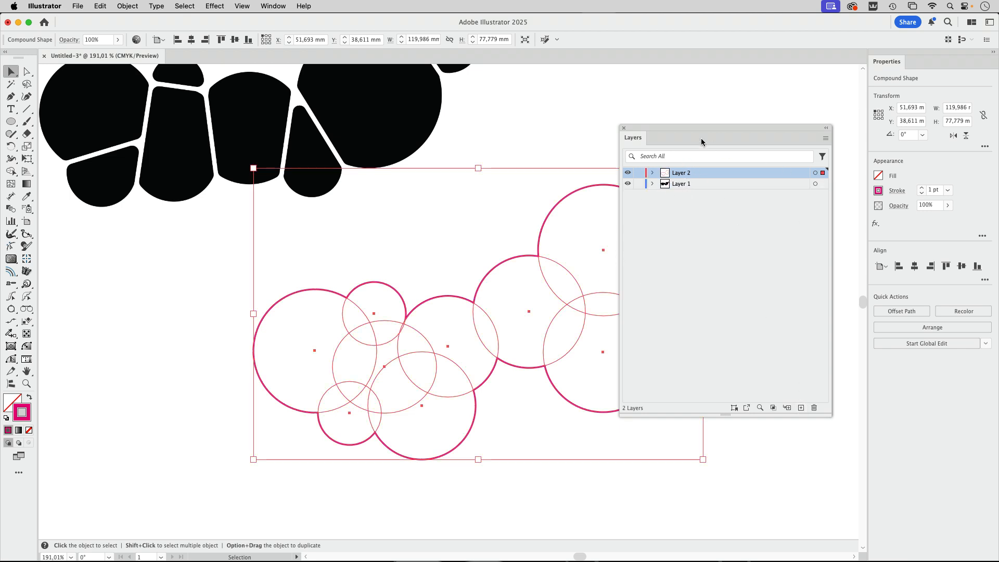
pyautogui.moveTo(673, 125); pyautogui.dragTo(701, 107)
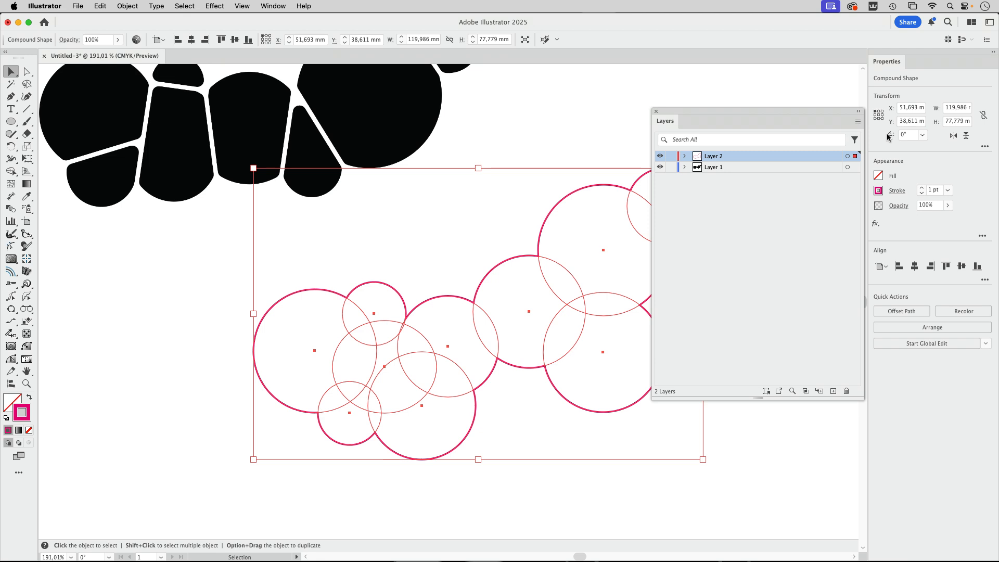
# - Target Layer 2 as a whole and add a black 3 pt stroke to its appearance
pyautogui.click(847, 156)
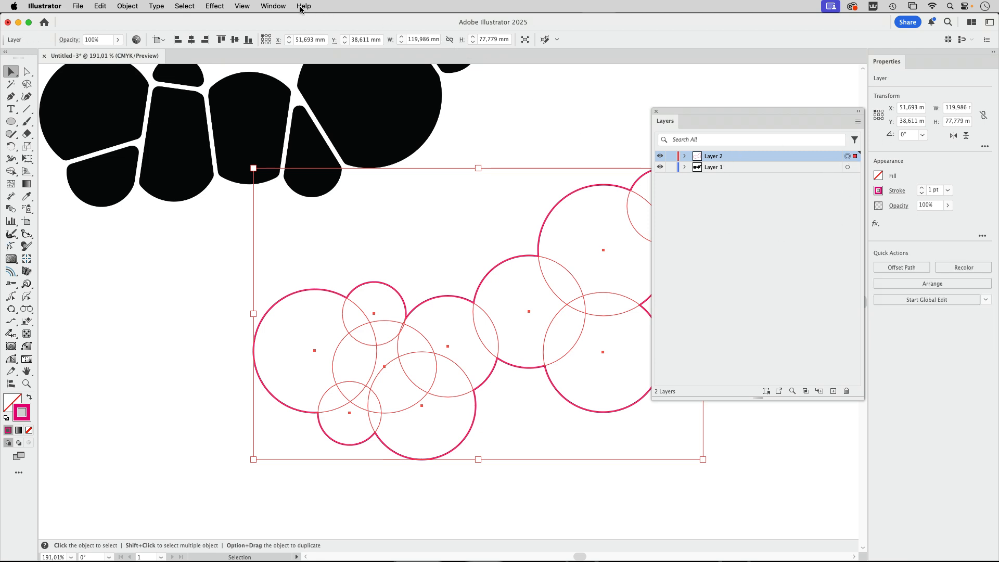
pyautogui.click(266, 6)
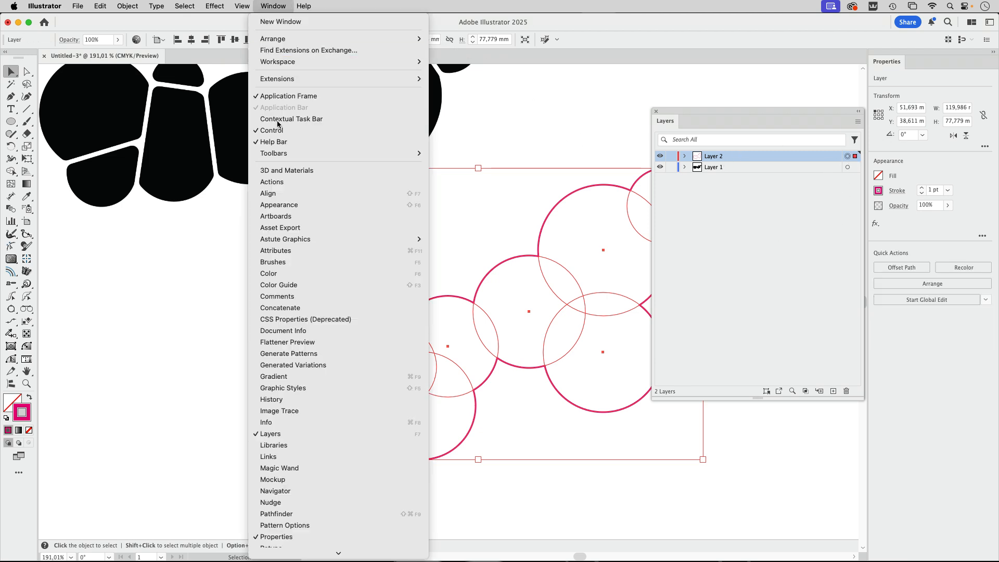
pyautogui.click(289, 206)
pyautogui.moveTo(836, 376); pyautogui.dragTo(539, 109)
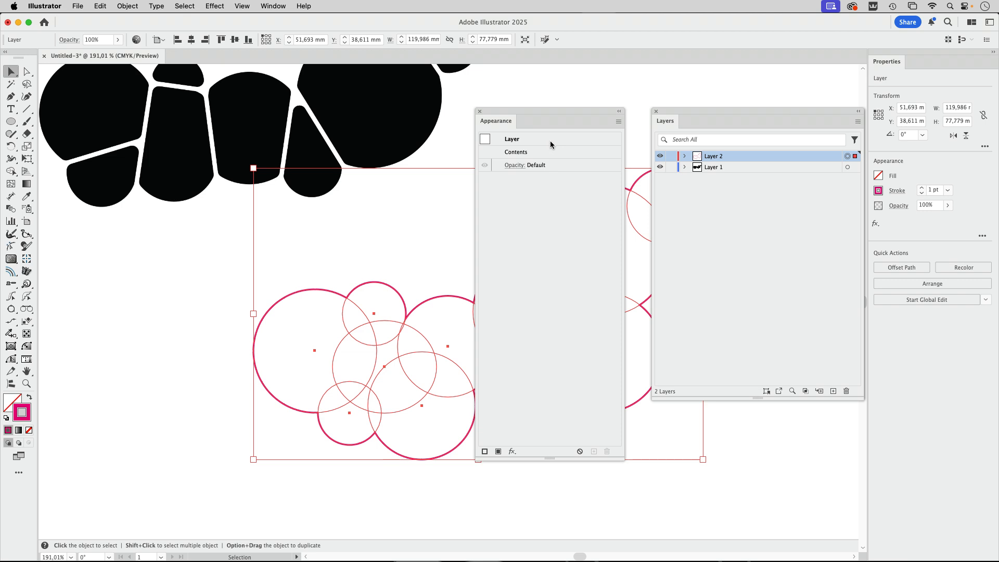
pyautogui.click(485, 452)
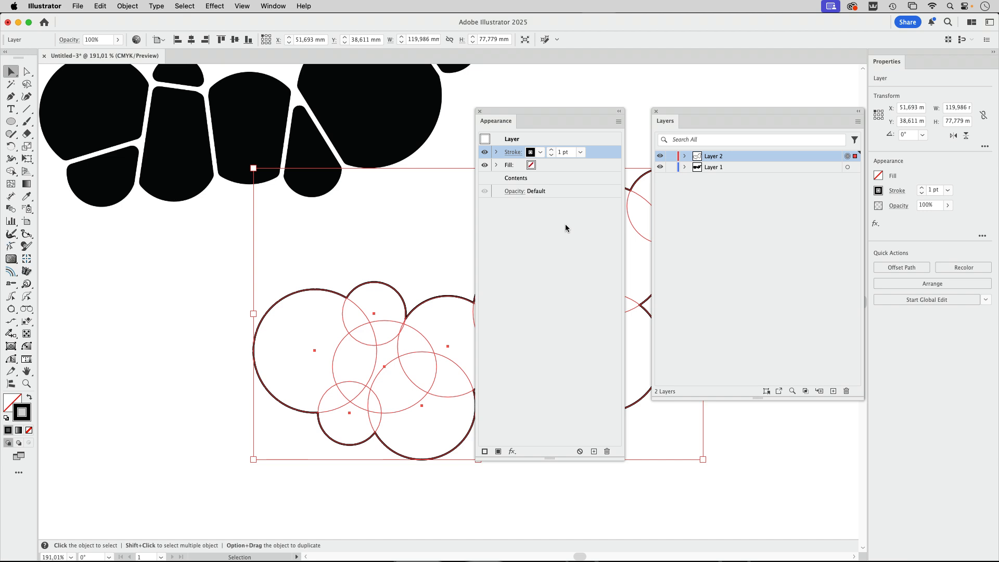
pyautogui.click(553, 152)
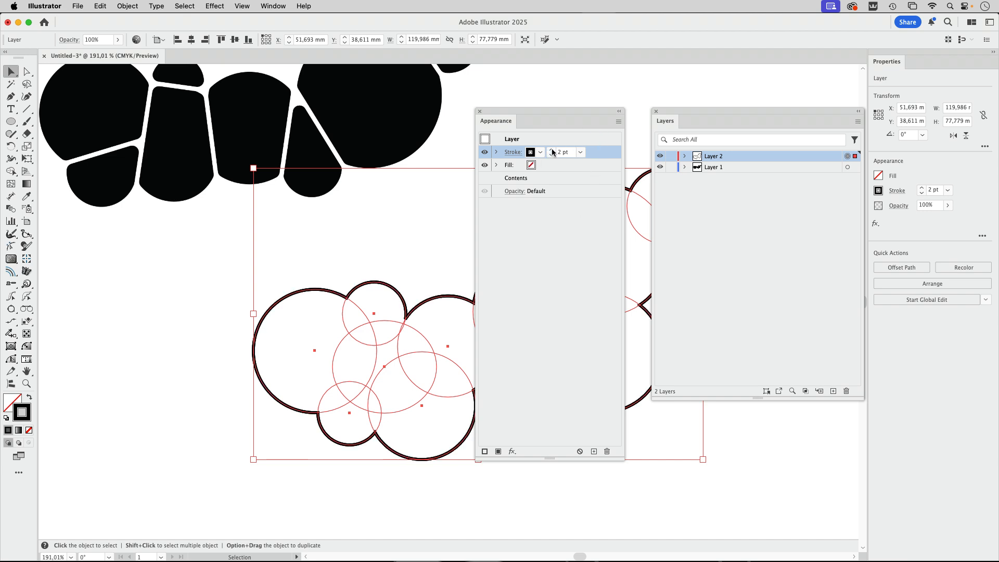
pyautogui.click(552, 152)
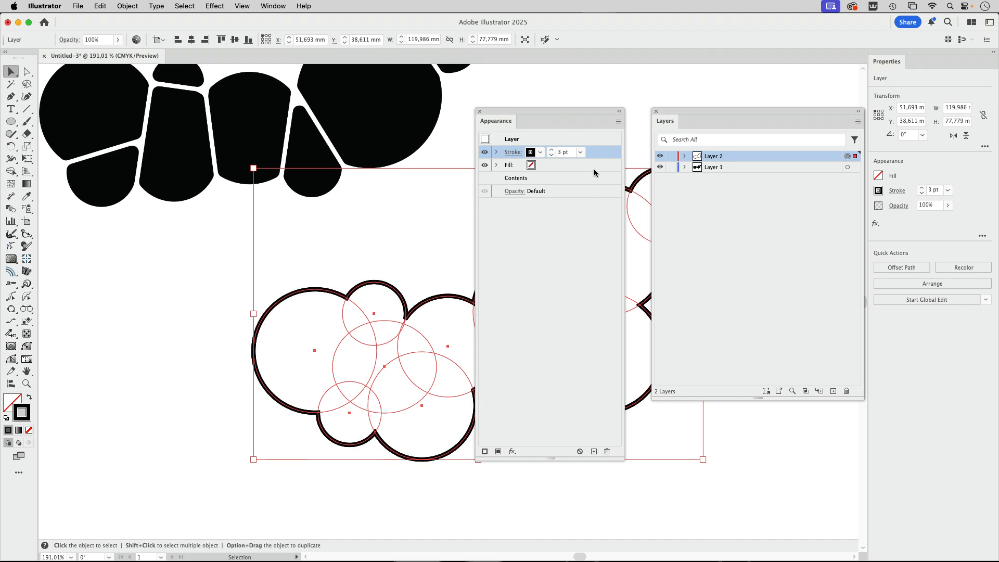
# - Add a live Outline Stroke effect to the 3 pt stroke of Layer 2
pyautogui.click(496, 152)
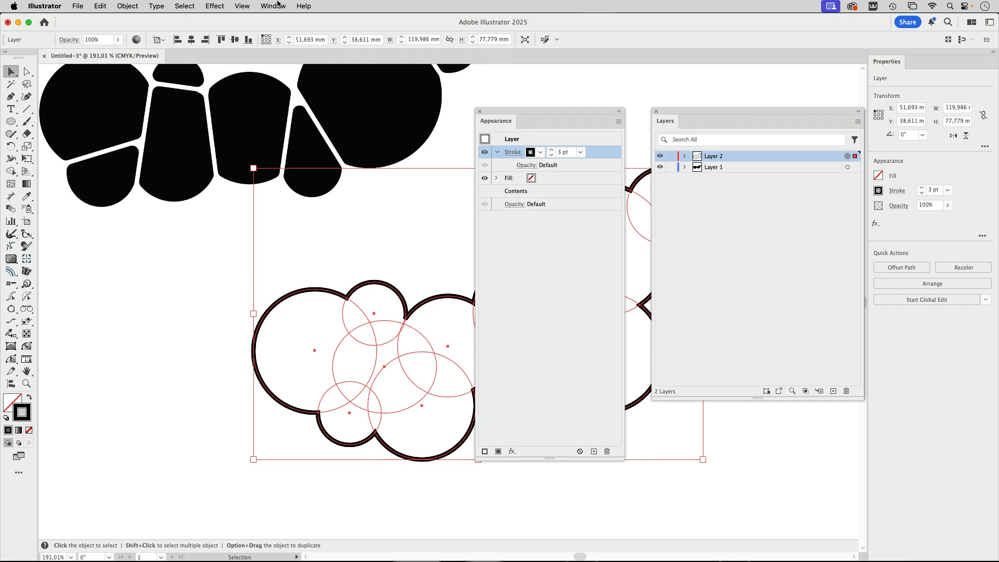
pyautogui.click(216, 6)
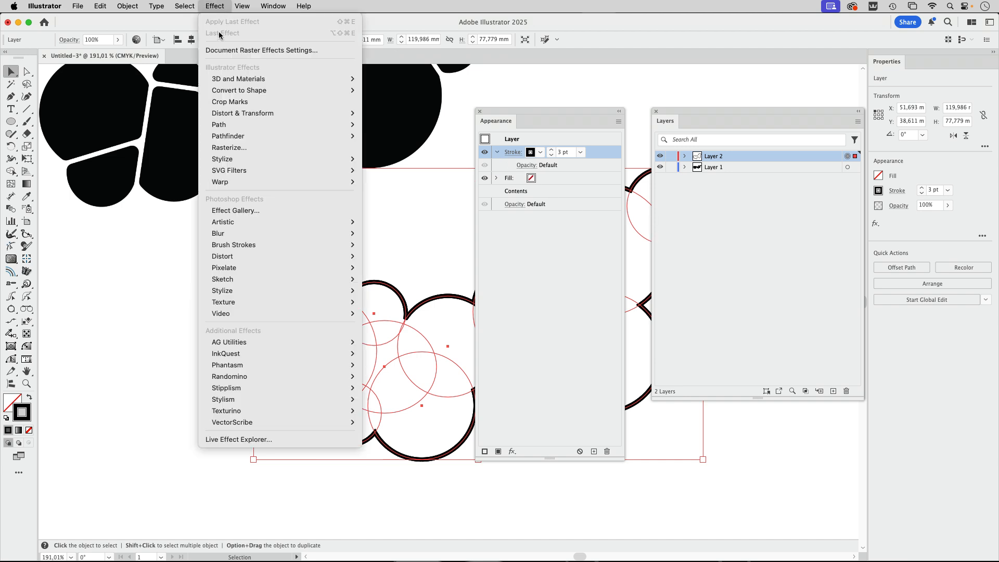
pyautogui.moveTo(239, 128)
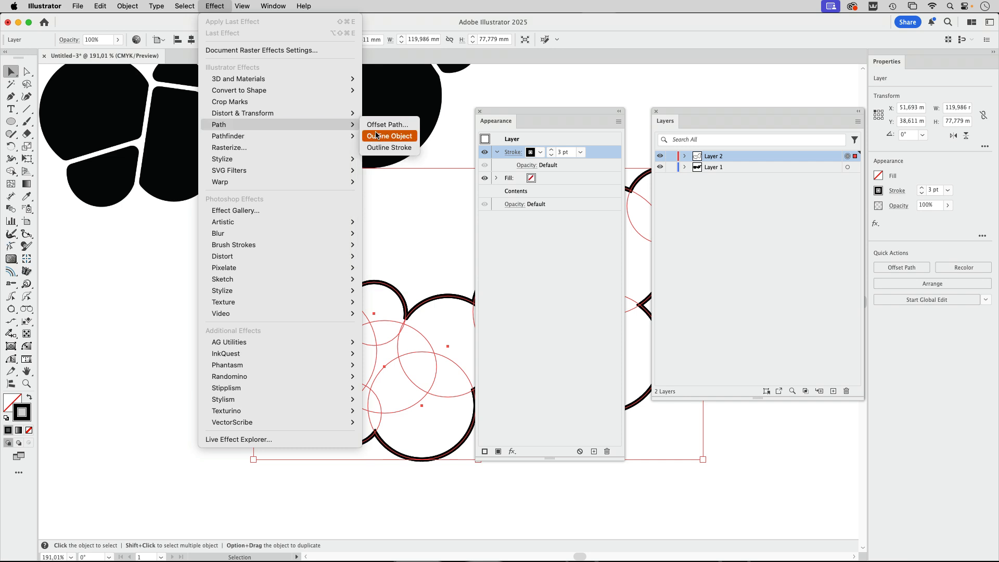
pyautogui.click(389, 148)
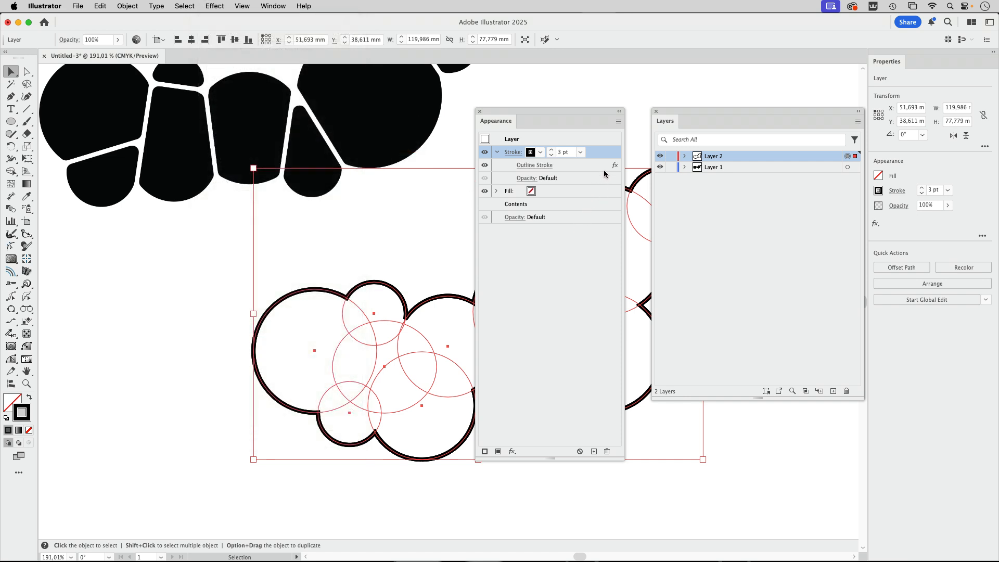
# - Add a 3 mm Offset Path effect to the layer's stroke and place it below Outline Stroke in the effect order
pyautogui.click(215, 7)
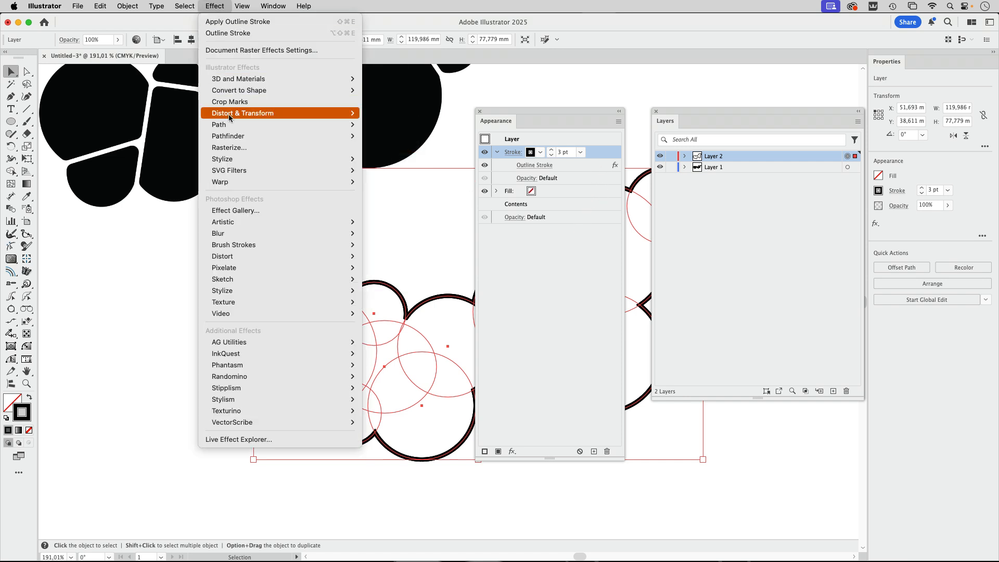
pyautogui.moveTo(227, 125)
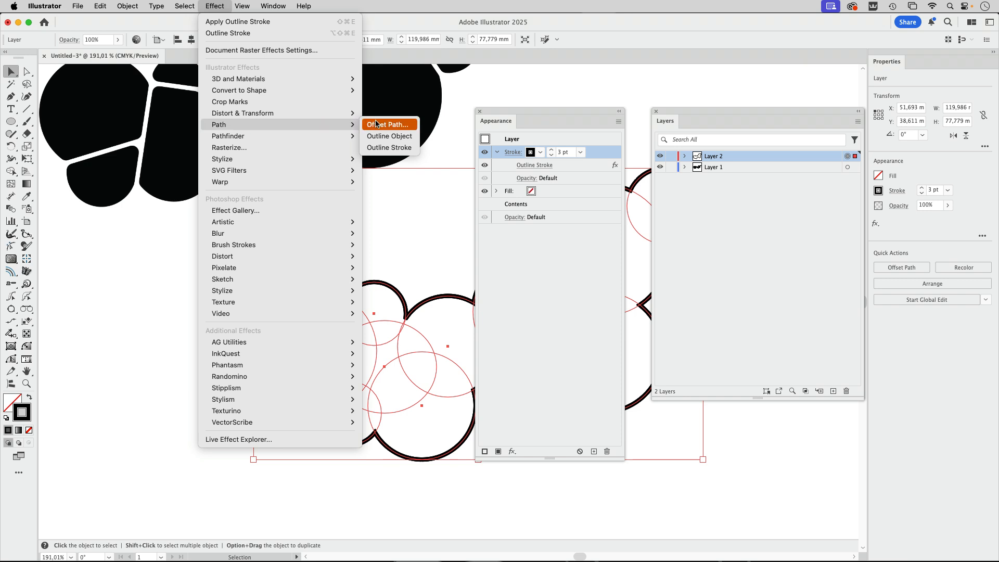
pyautogui.click(376, 123)
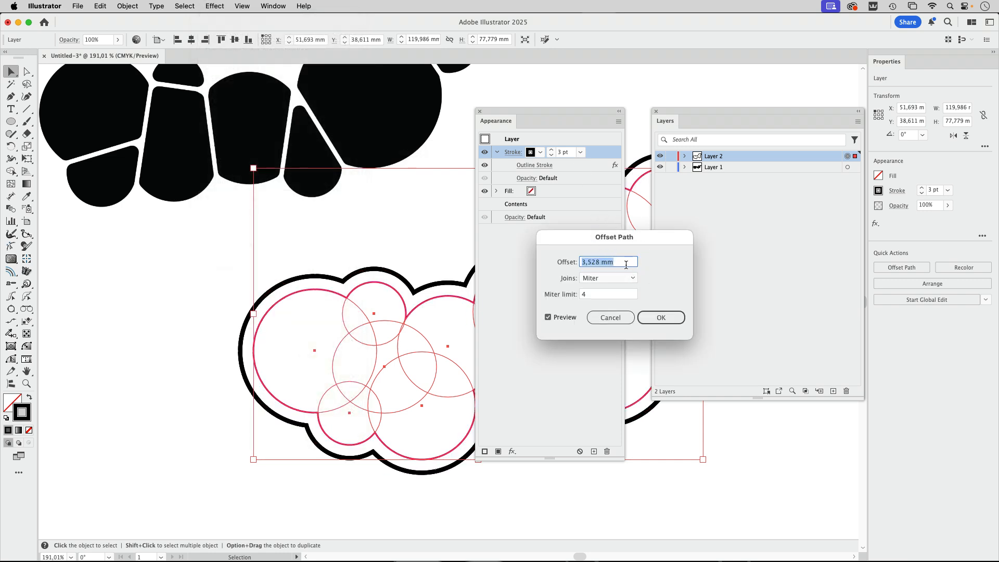
pyautogui.write('3')
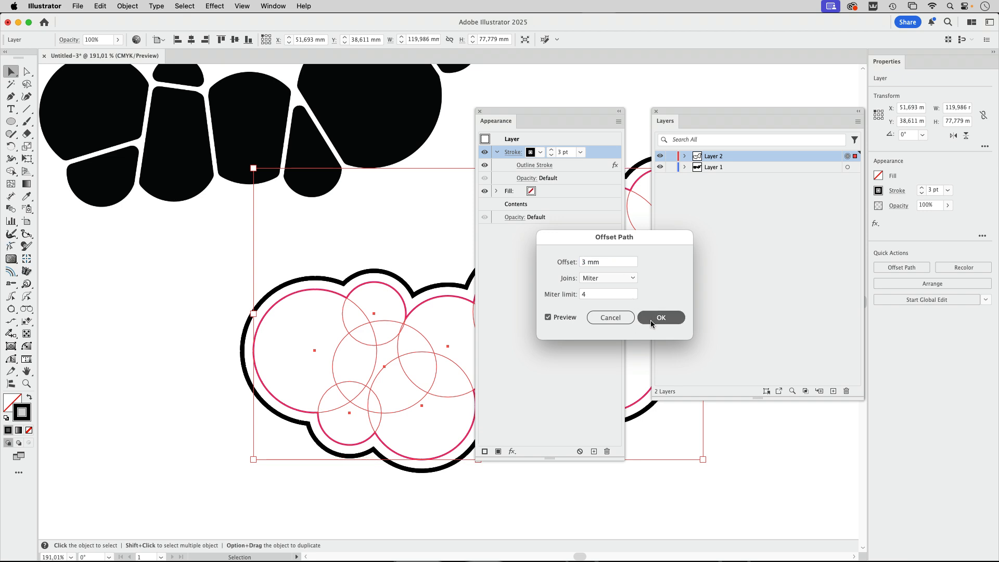
pyautogui.click(651, 318)
pyautogui.moveTo(556, 166); pyautogui.dragTo(558, 181)
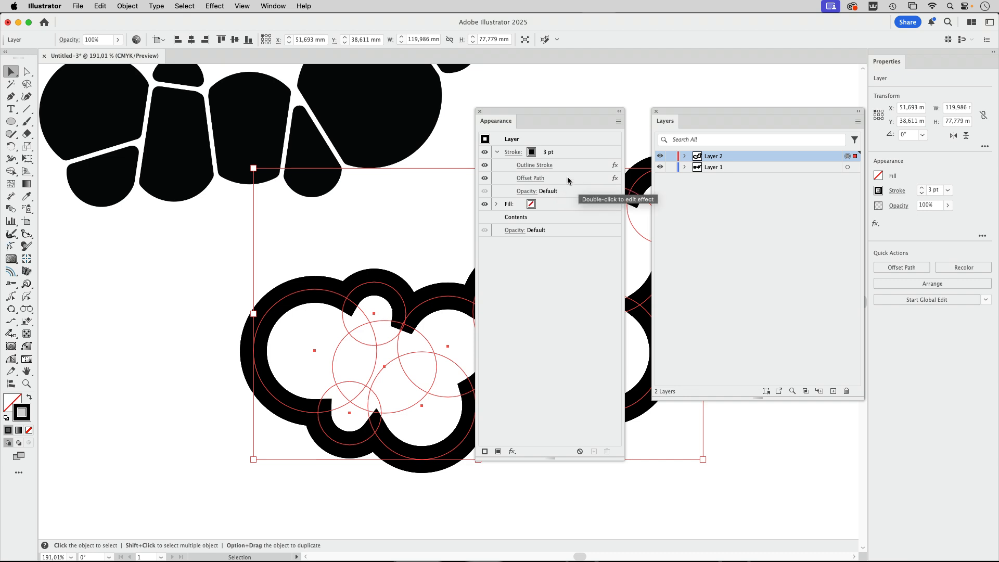
# - Add a live Pathfinder Add effect to the layer's stroke and place it below Offset Path
pyautogui.click(567, 177)
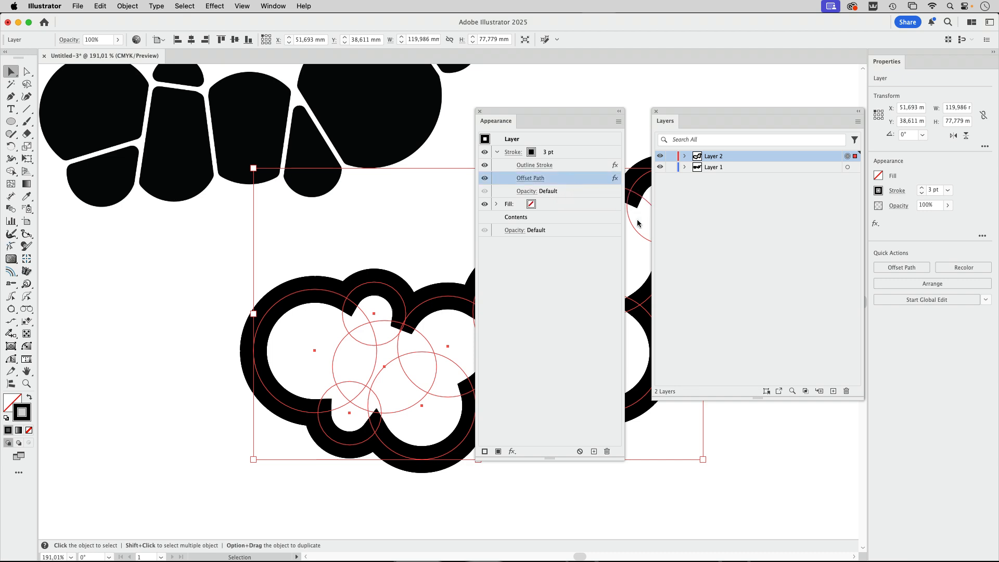
pyautogui.click(215, 6)
pyautogui.moveTo(254, 136)
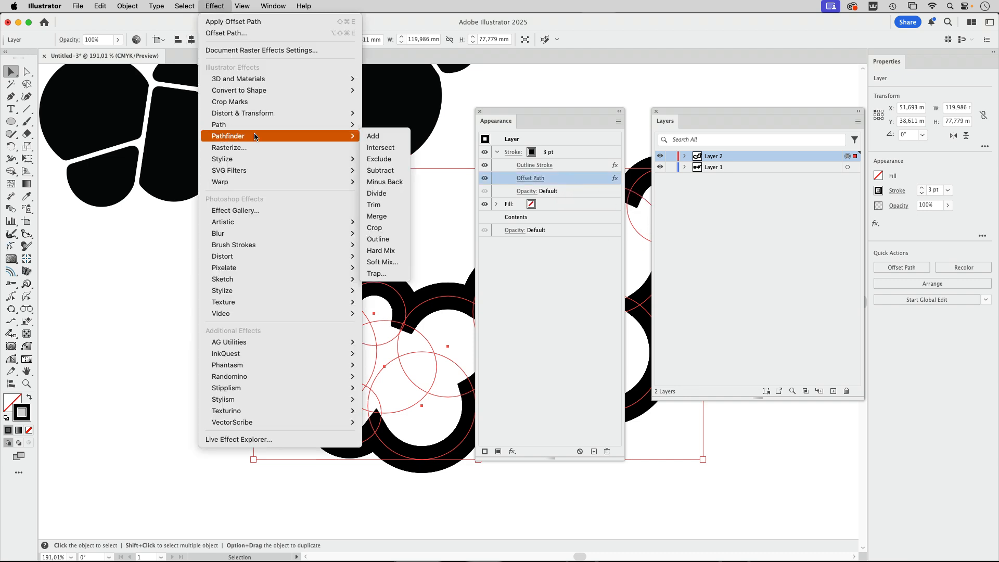
pyautogui.click(373, 135)
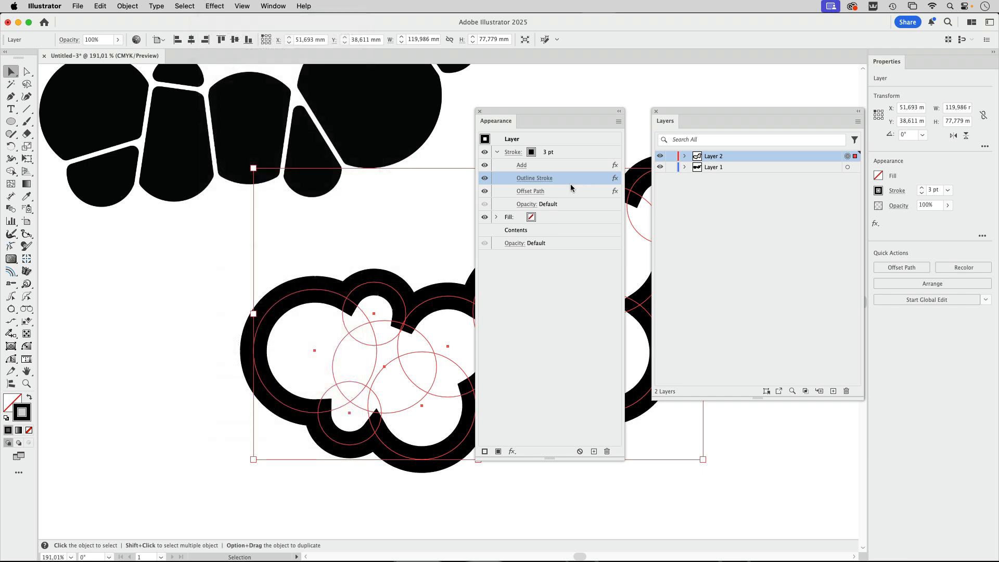
pyautogui.moveTo(547, 166); pyautogui.dragTo(580, 206)
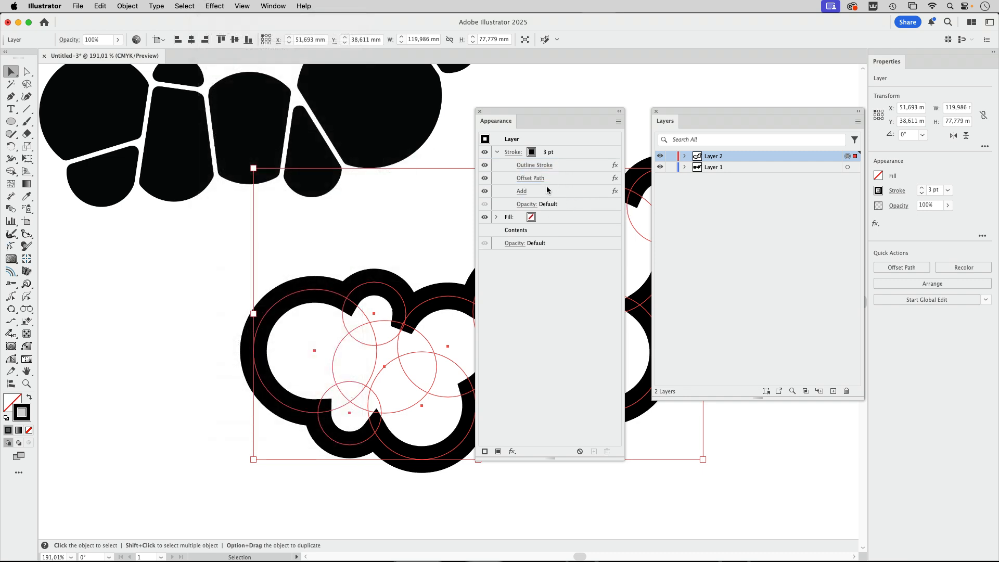
# - Apply a second Offset Path effect of -3 mm with round joins to the stroke and place it below Add
pyautogui.click(215, 6)
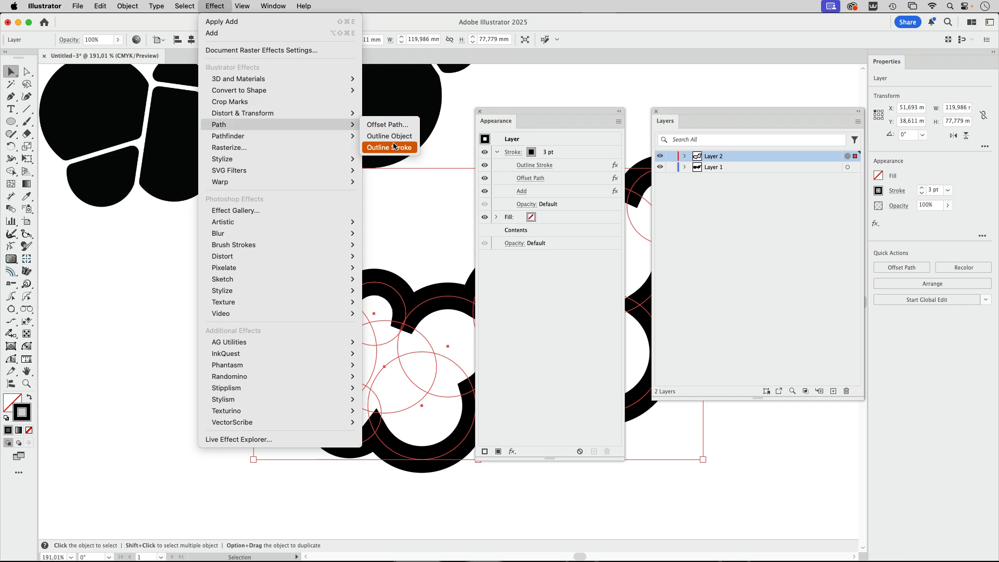
pyautogui.click(389, 147)
pyautogui.click(541, 315)
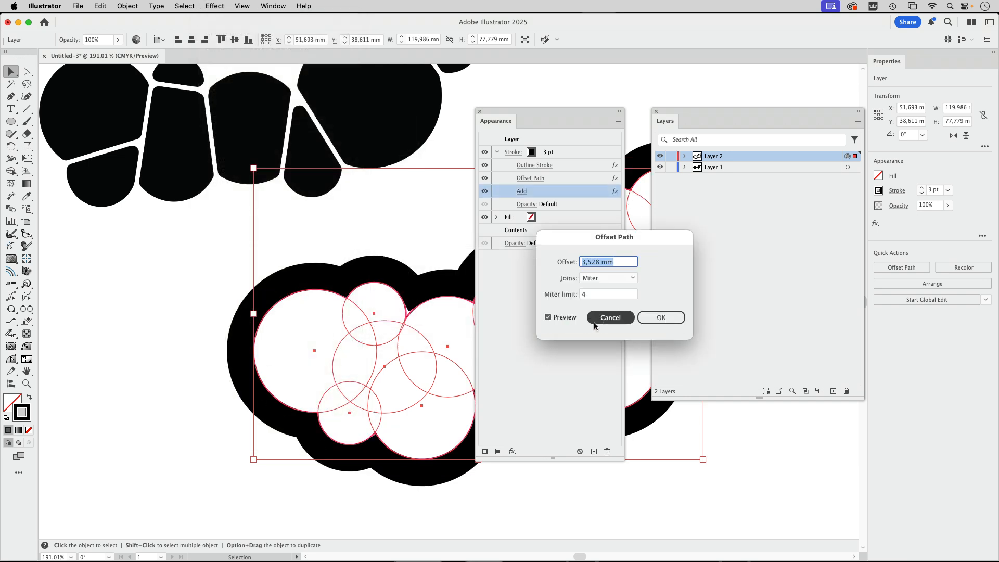
pyautogui.write('-3')
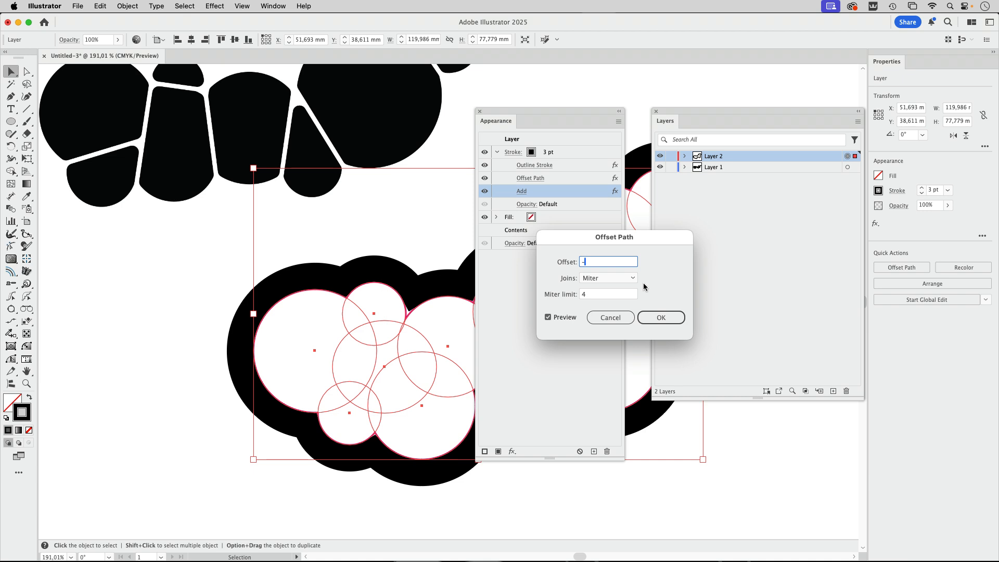
pyautogui.click(610, 280)
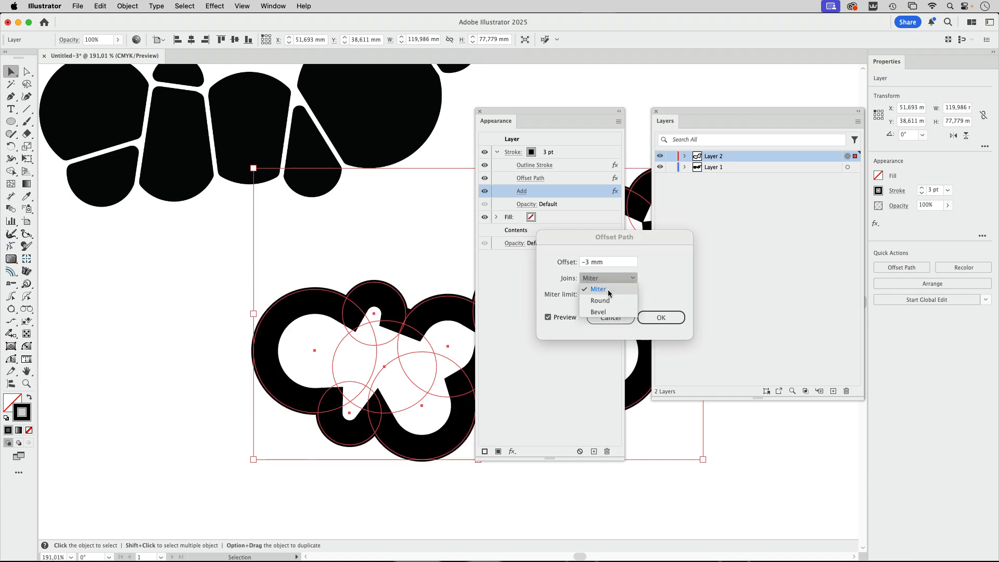
pyautogui.click(609, 303)
pyautogui.click(660, 317)
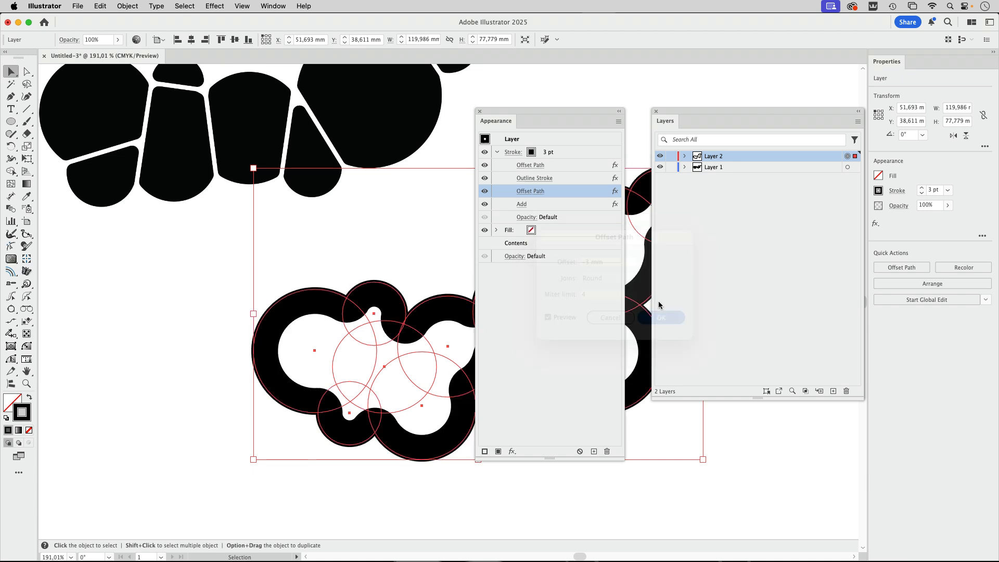
pyautogui.moveTo(572, 164); pyautogui.dragTo(573, 211)
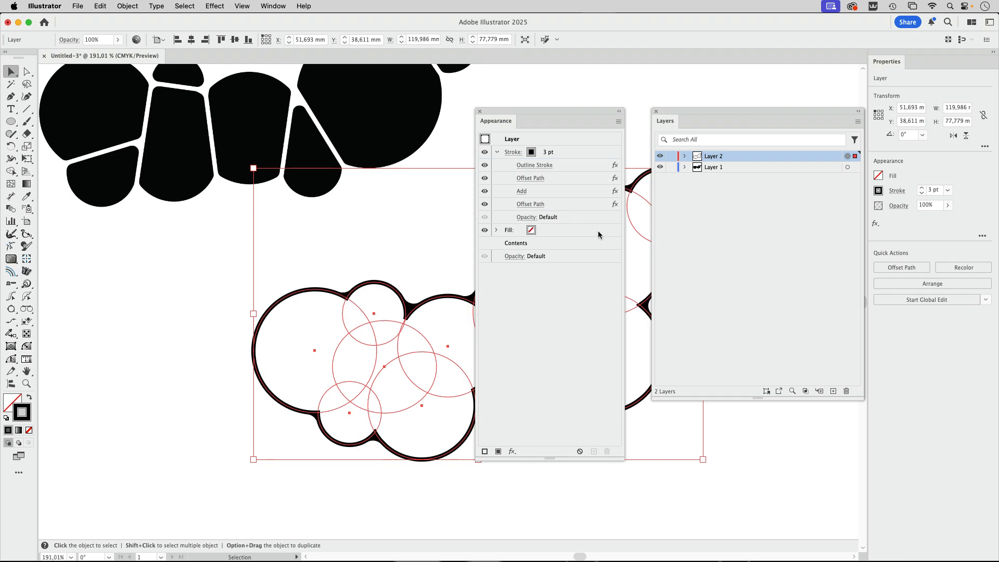
# - Clear the selection of the whole layer and directly select the middle circle inside the compound shape to pick up its 1 pt magenta stroke
pyautogui.moveTo(542, 109); pyautogui.dragTo(128, 141)
pyautogui.click(491, 126)
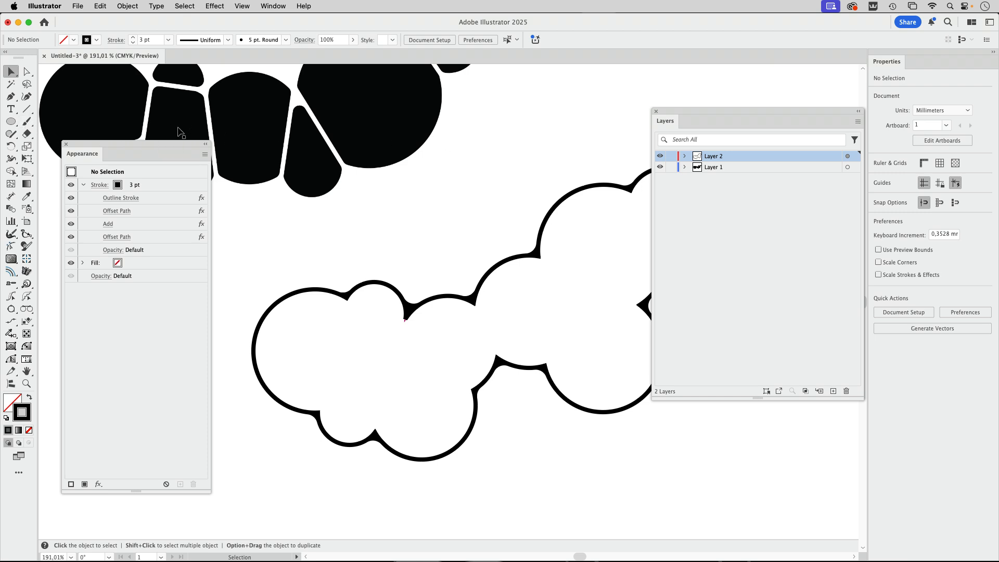
pyautogui.click(27, 109)
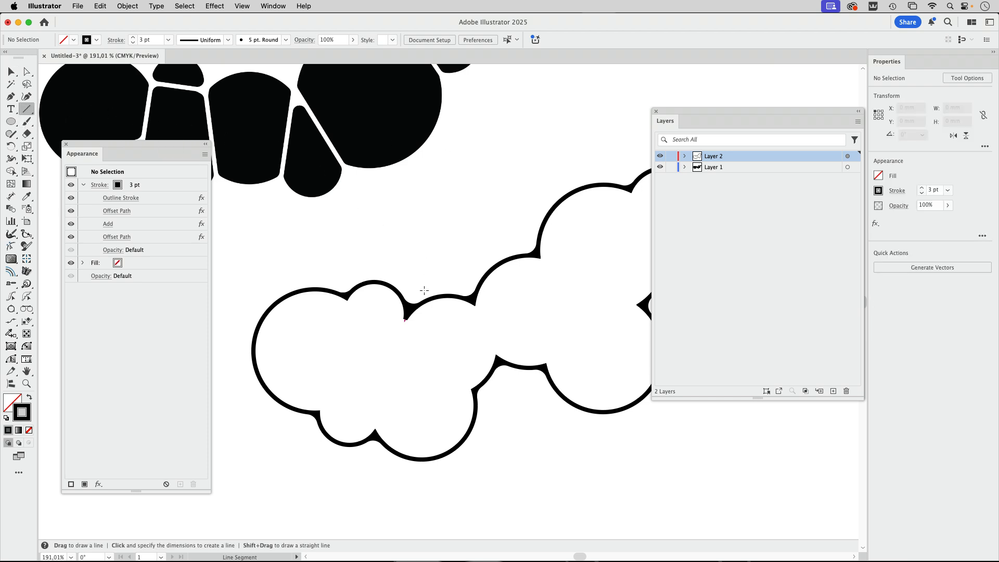
pyautogui.click(27, 72)
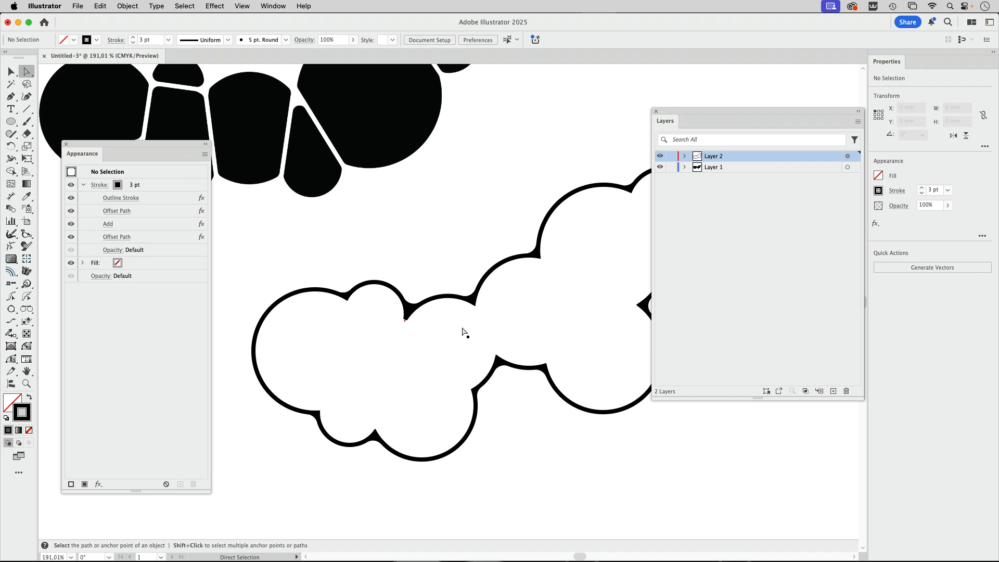
pyautogui.click(443, 325)
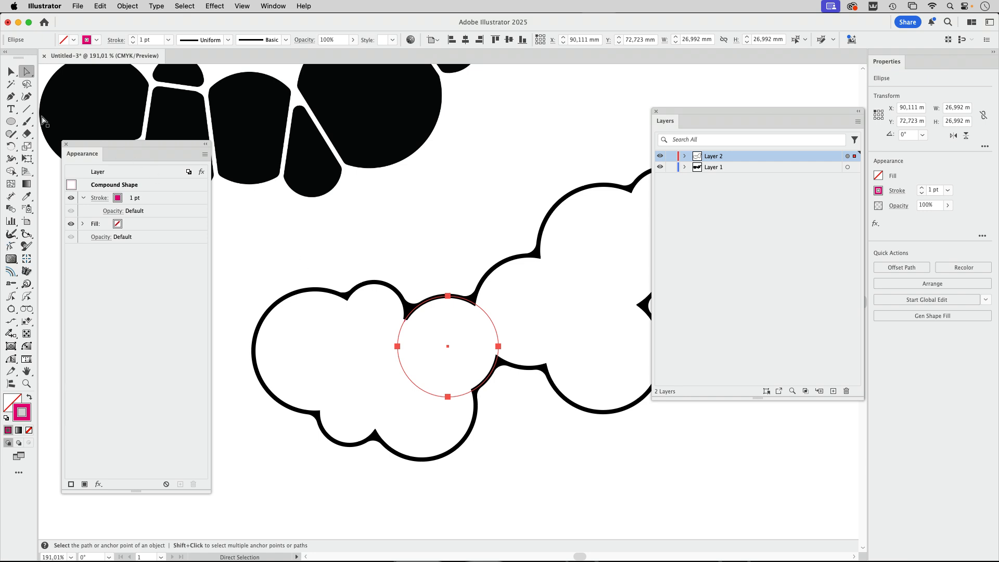
# - Draw five straight divider lines between the outline's notches across the left cluster of circles with the Line Segment tool
pyautogui.click(26, 109)
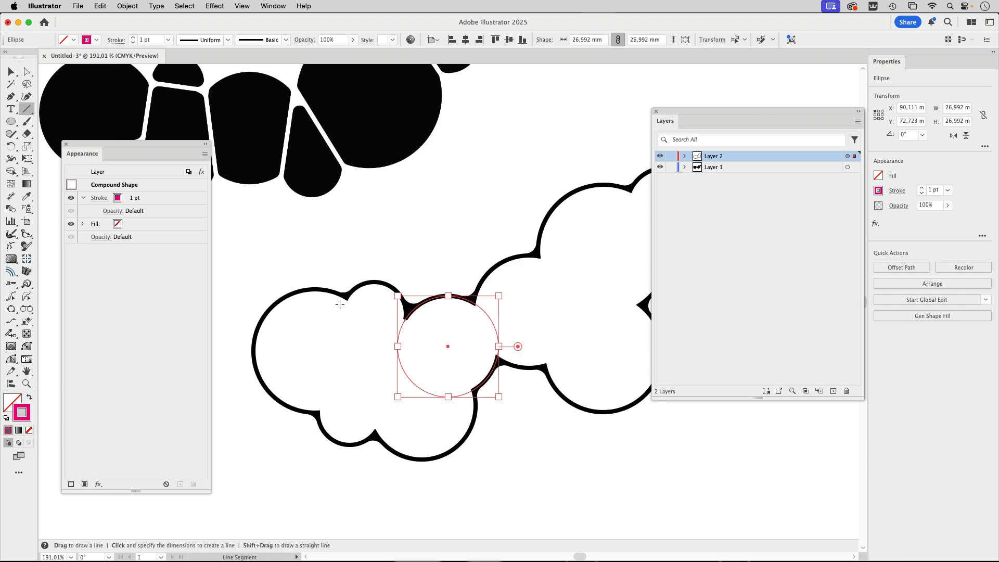
pyautogui.moveTo(346, 297); pyautogui.dragTo(319, 406)
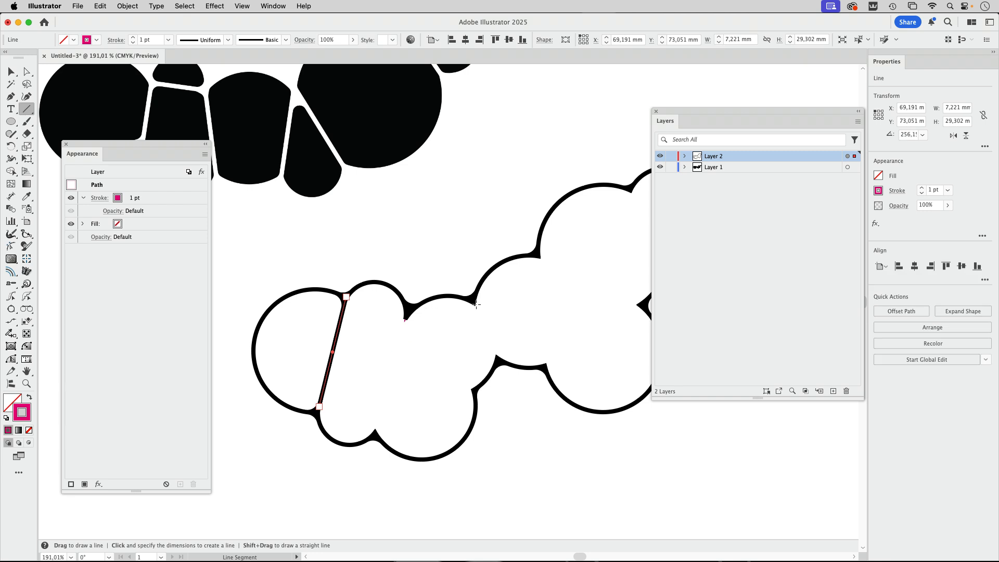
pyautogui.moveTo(473, 300); pyautogui.dragTo(498, 358)
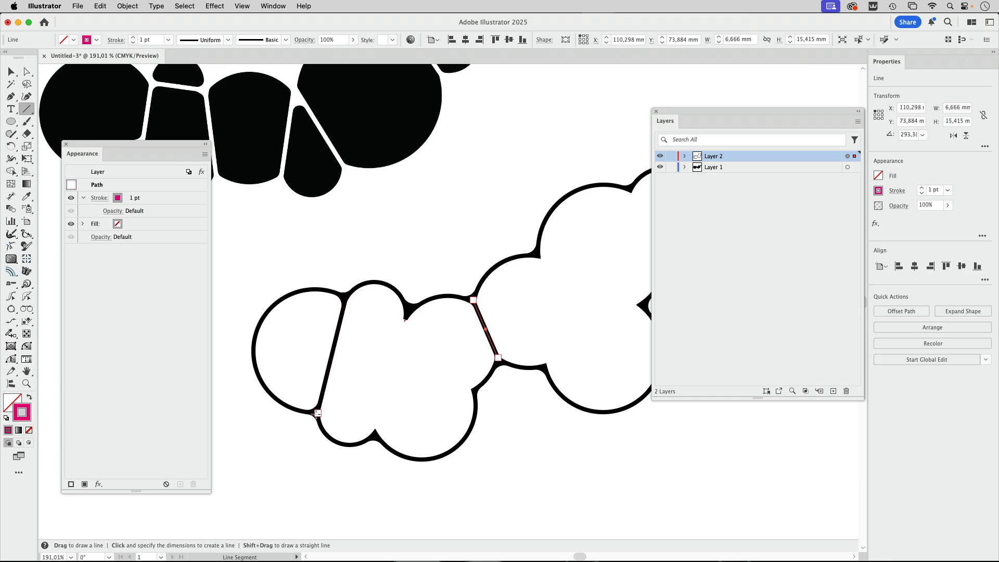
pyautogui.moveTo(315, 412); pyautogui.dragTo(373, 432)
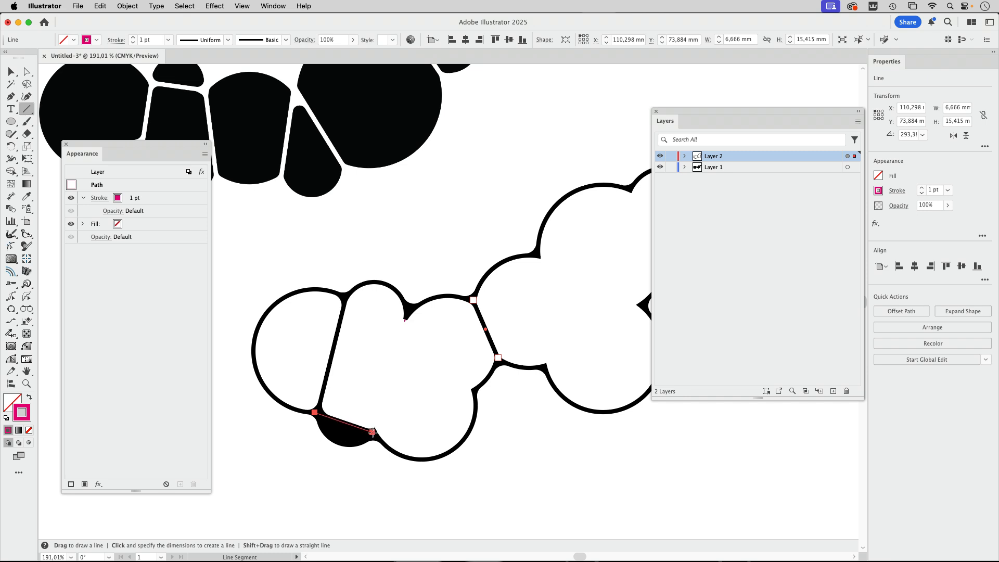
pyautogui.moveTo(408, 309); pyautogui.dragTo(375, 428)
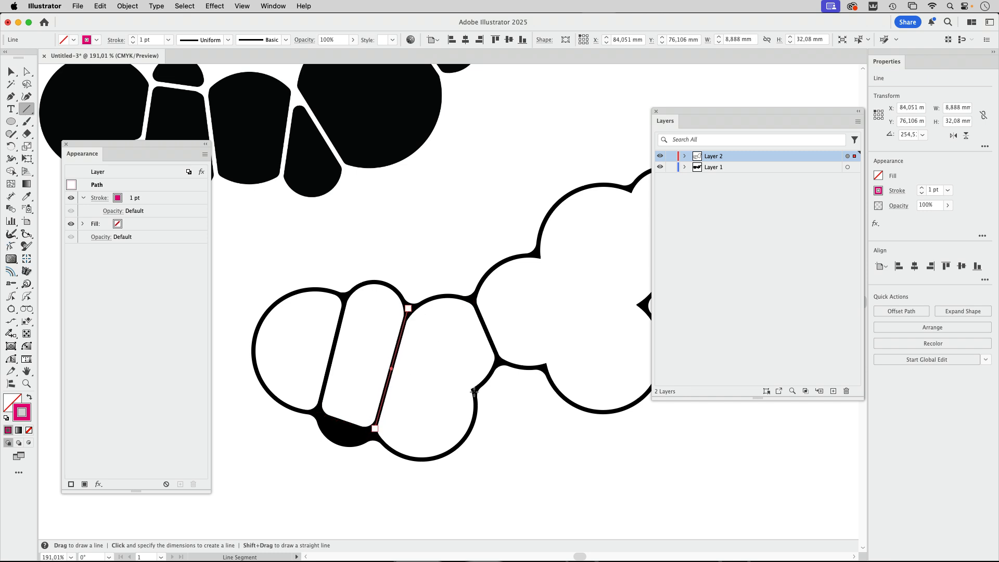
pyautogui.moveTo(474, 392); pyautogui.dragTo(409, 311)
# - Draw three divider lines on the right part of the shape, separating the two large circles and the small end circle at their notches
pyautogui.press('space')
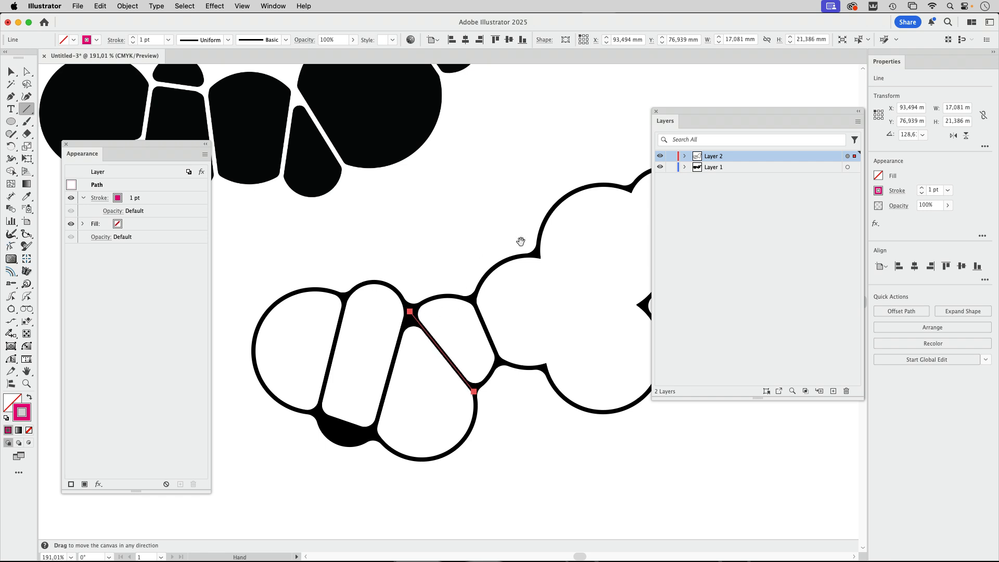
pyautogui.moveTo(521, 241)
pyautogui.mouseDown()
pyautogui.moveTo(368, 266)
pyautogui.moveTo(359, 276)
pyautogui.moveTo(379, 397)
pyautogui.mouseUp()
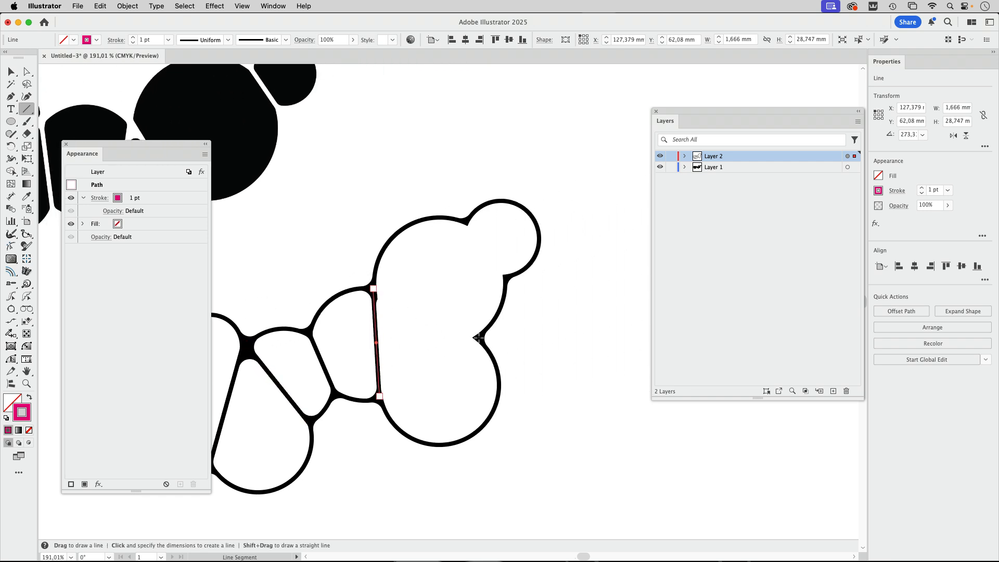
pyautogui.moveTo(478, 338); pyautogui.dragTo(376, 290)
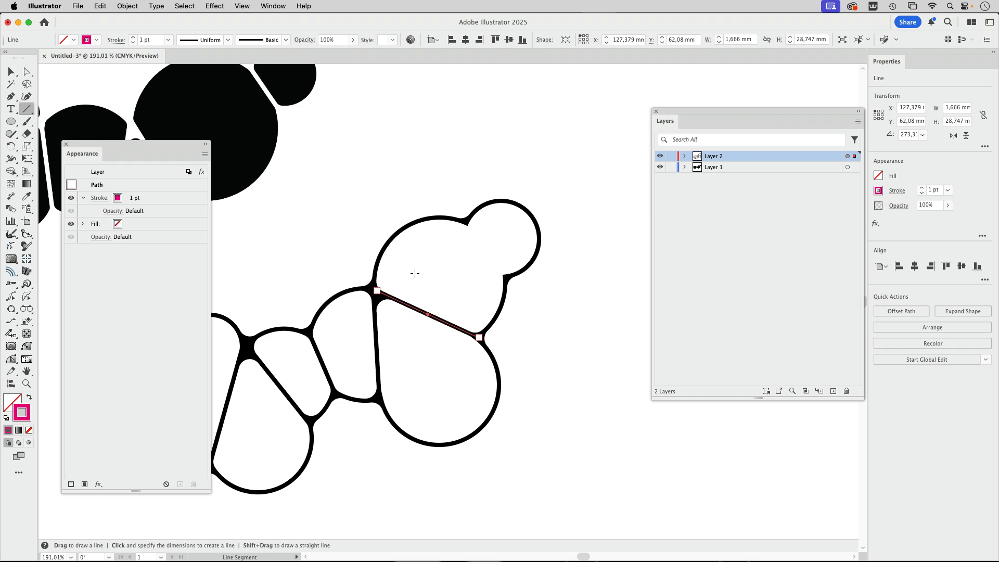
pyautogui.moveTo(463, 220); pyautogui.dragTo(504, 273)
# - Directly select the small lower circle inside the compound shape, move it slightly outward, away from the divider line, and deselect it
pyautogui.press('space')
pyautogui.moveTo(381, 309); pyautogui.dragTo(533, 212)
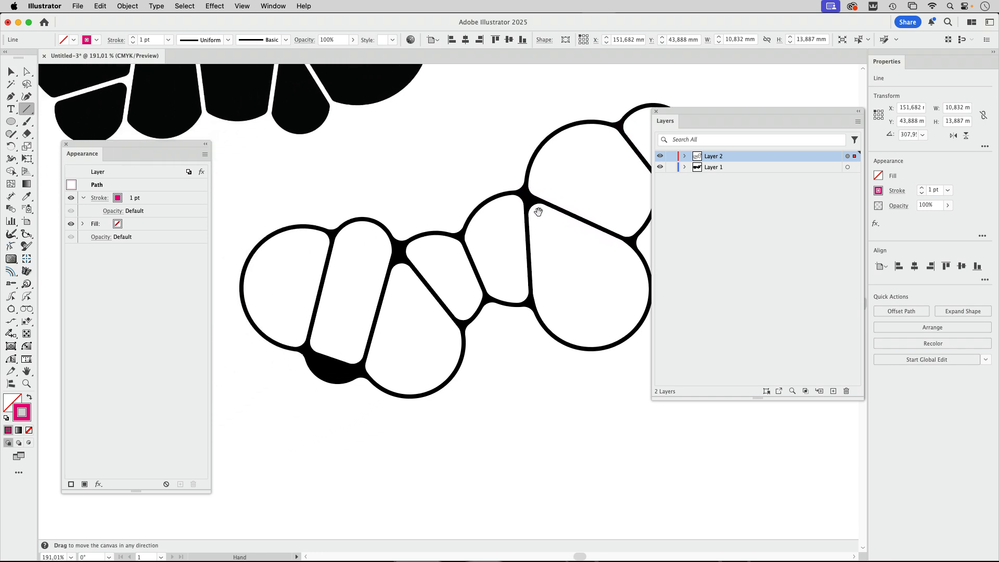
pyautogui.moveTo(707, 113); pyautogui.dragTo(756, 284)
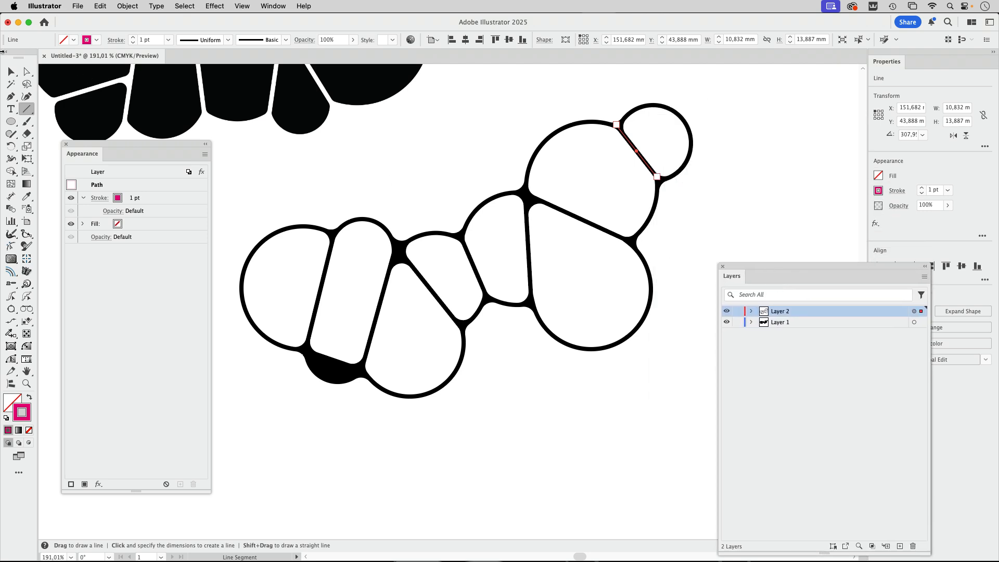
pyautogui.click(27, 71)
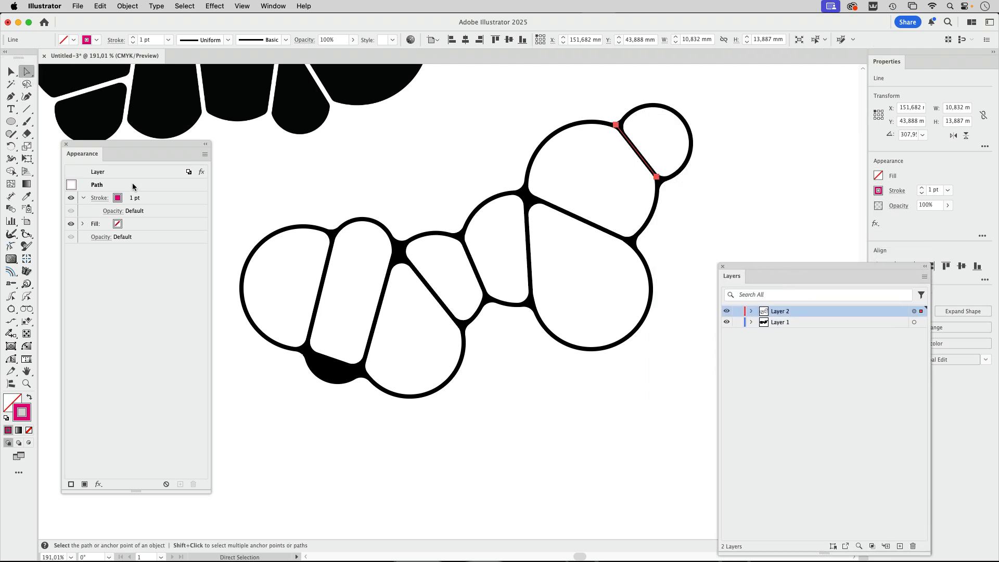
pyautogui.click(332, 373)
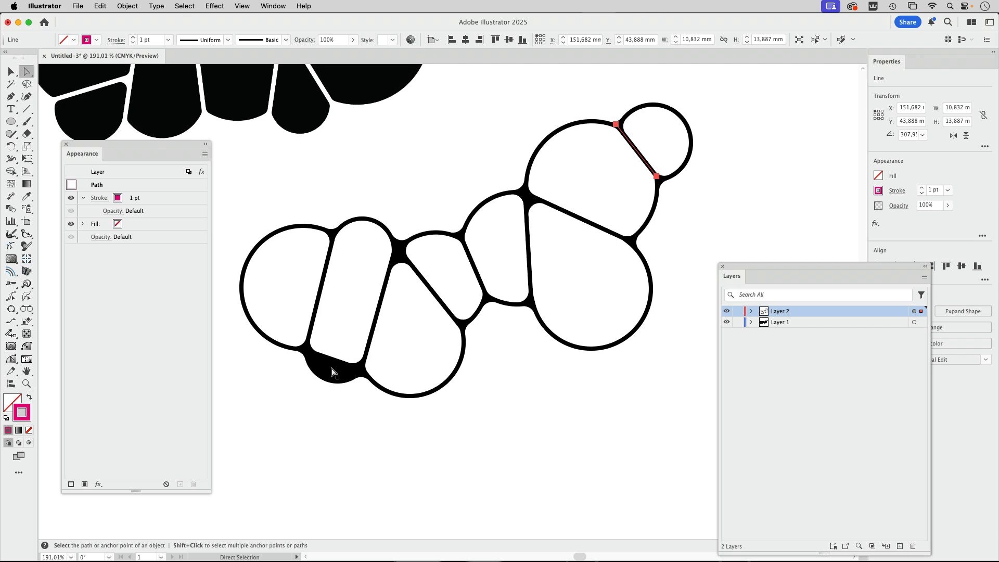
pyautogui.click(332, 373)
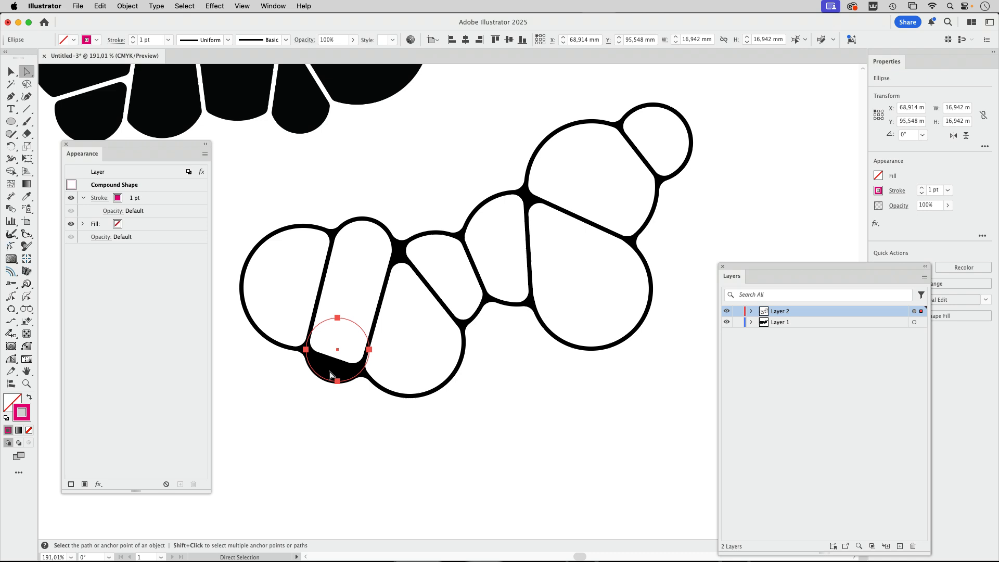
pyautogui.moveTo(329, 375); pyautogui.dragTo(325, 386)
pyautogui.click(465, 457)
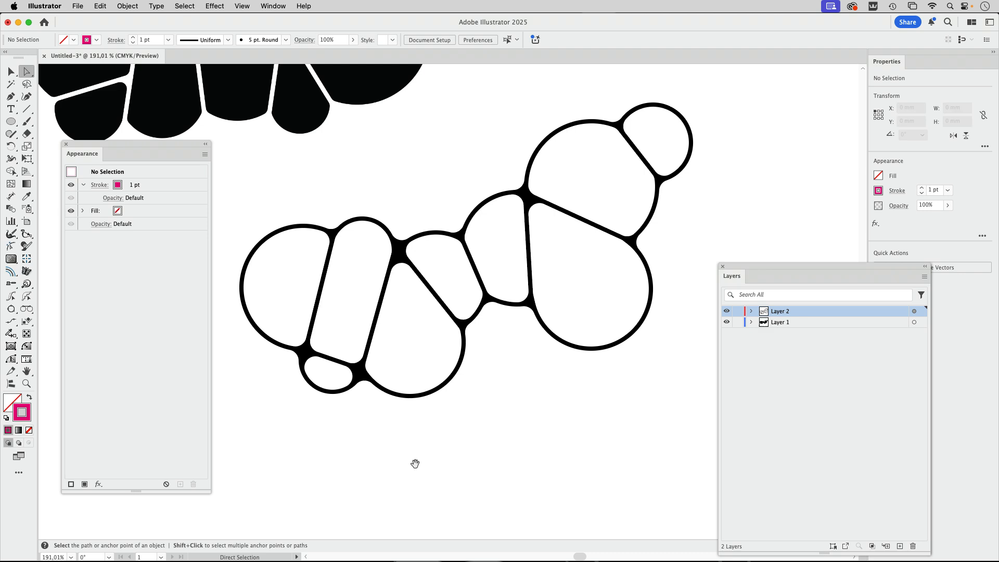
# - Save the document in Adobe Illustrator format on the Desktop under the name bubbles
pyautogui.moveTo(428, 463); pyautogui.dragTo(442, 476)
pyautogui.keyDown('alt'); pyautogui.click(549, 407); pyautogui.keyUp('alt')
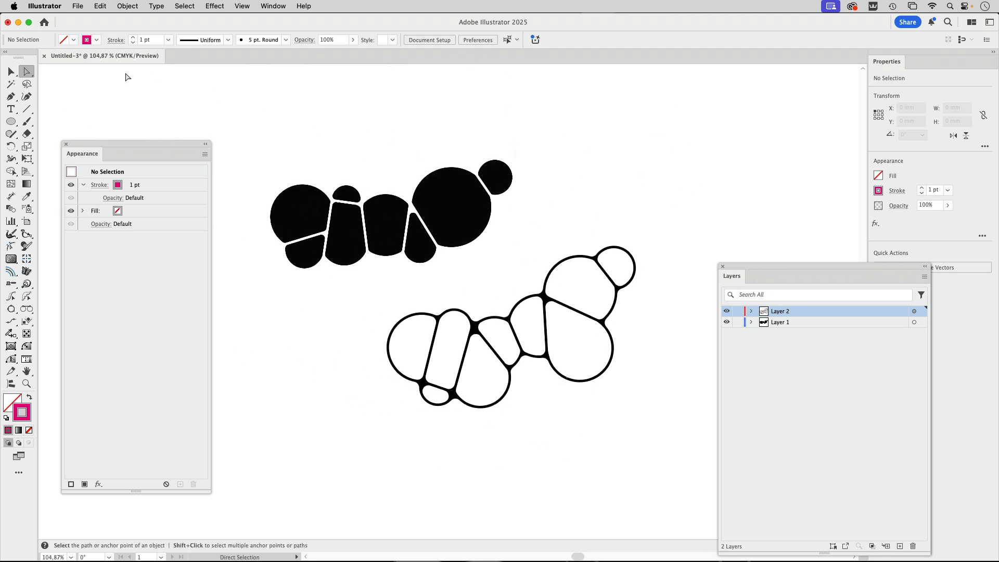
pyautogui.click(15, 73)
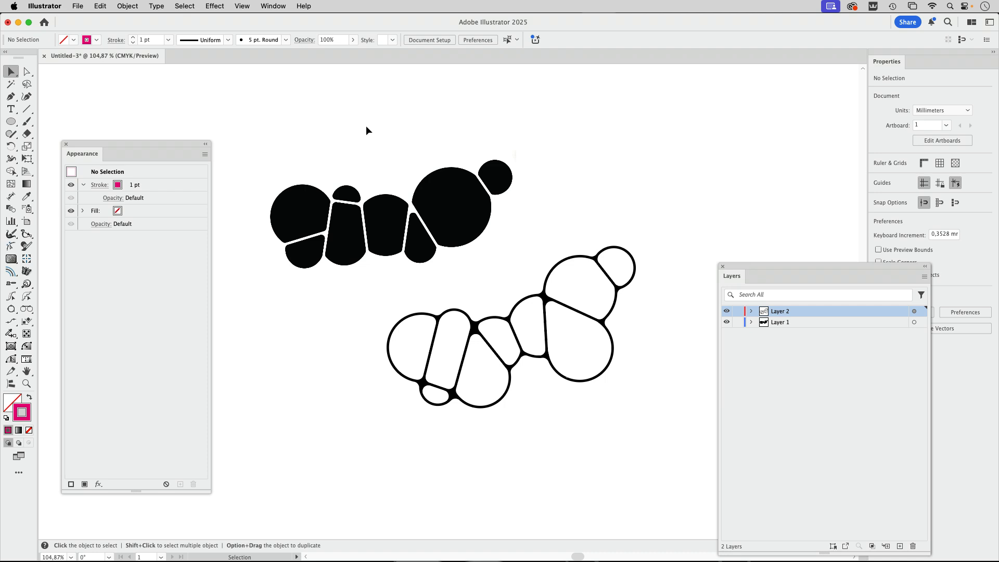
pyautogui.press('super+s')
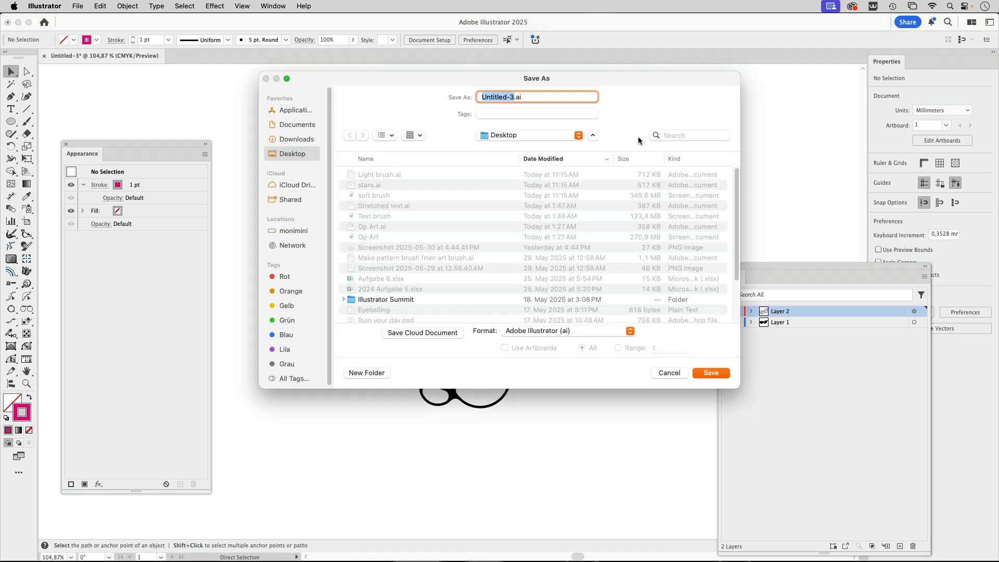
pyautogui.write('bubbles')
pyautogui.press('Return')
# - Duplicate Layer 2 and hide the original layer
pyautogui.moveTo(772, 266); pyautogui.dragTo(749, 129)
pyautogui.press('space')
pyautogui.moveTo(614, 409); pyautogui.dragTo(487, 278)
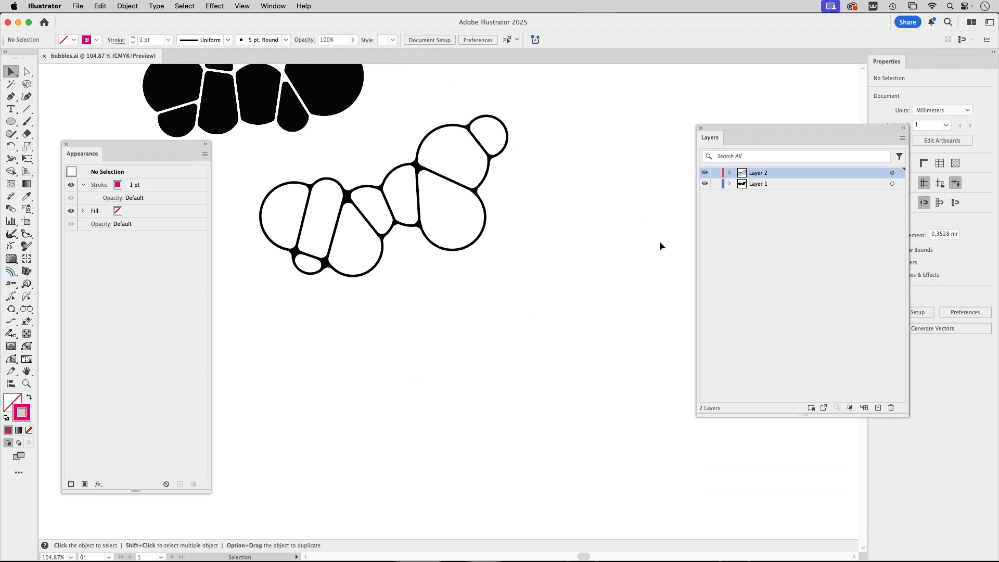
pyautogui.click(807, 172)
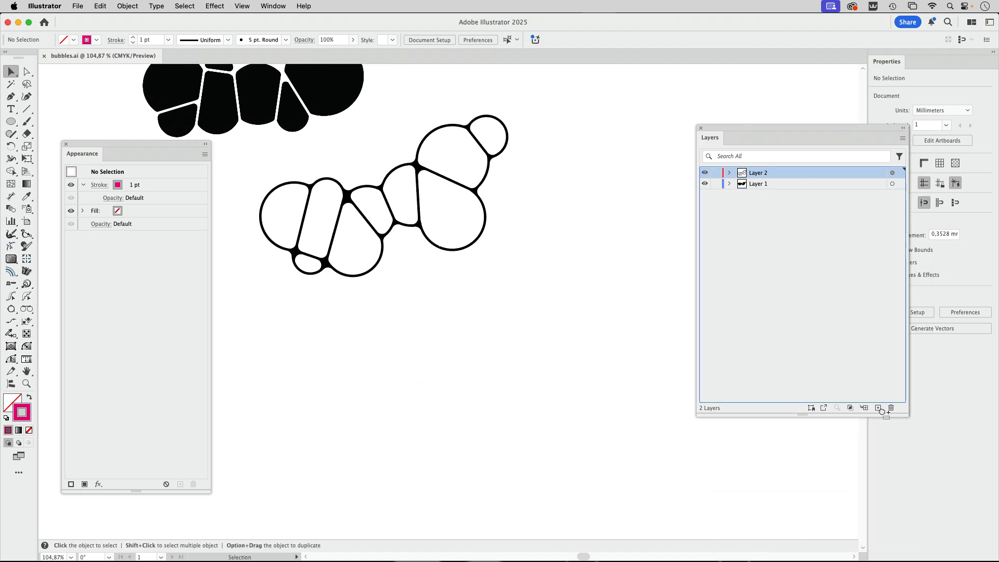
pyautogui.moveTo(881, 407); pyautogui.dragTo(879, 408)
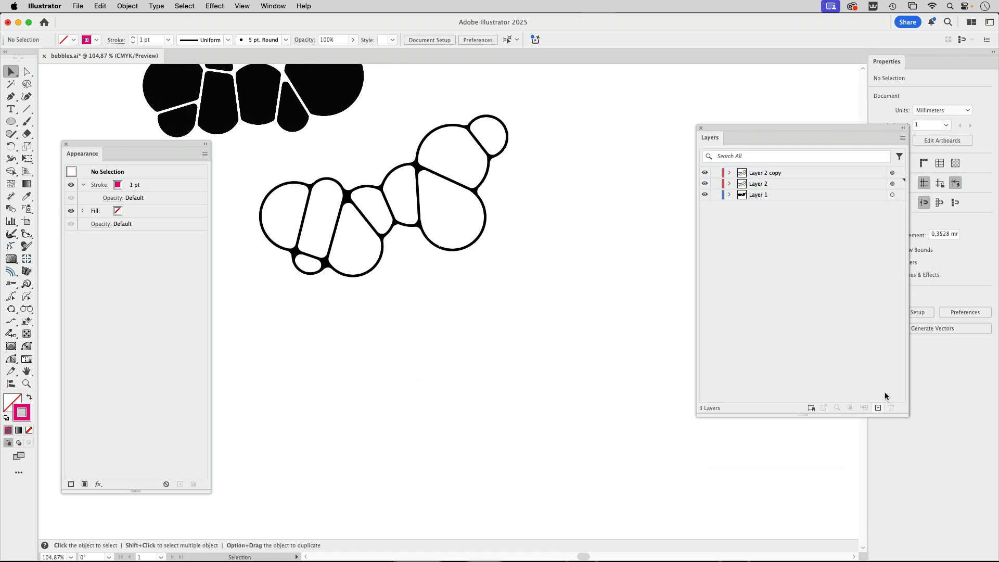
pyautogui.click(705, 184)
# - Expand the appearance of all artwork on Layer 2 copy and move it down, away from the black reference shape
pyautogui.click(892, 173)
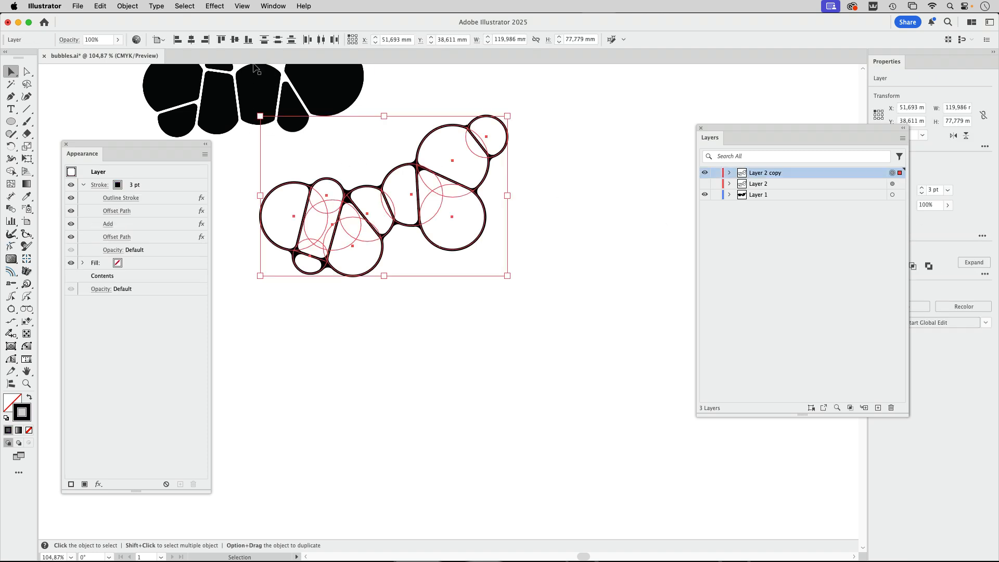
pyautogui.click(128, 6)
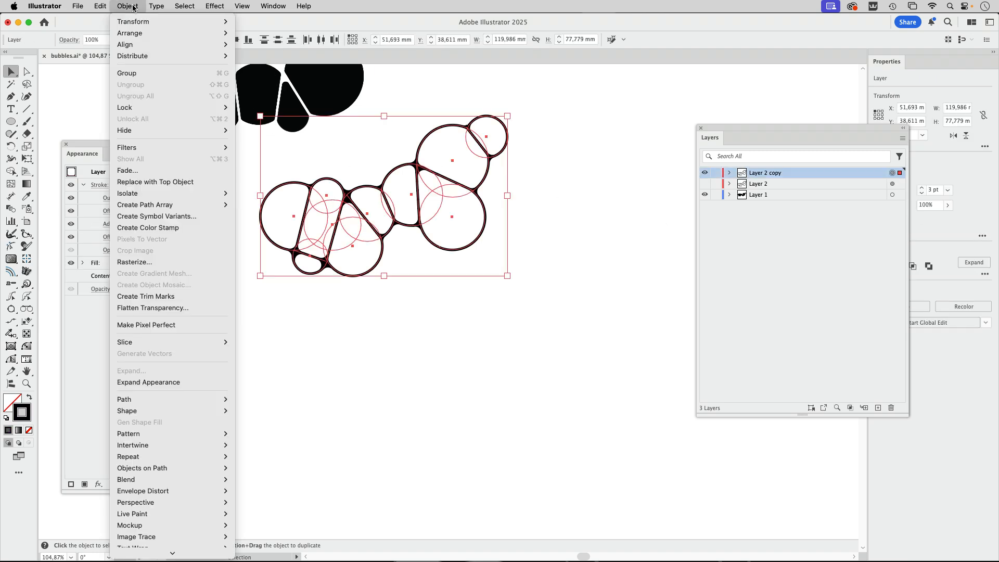
pyautogui.click(166, 383)
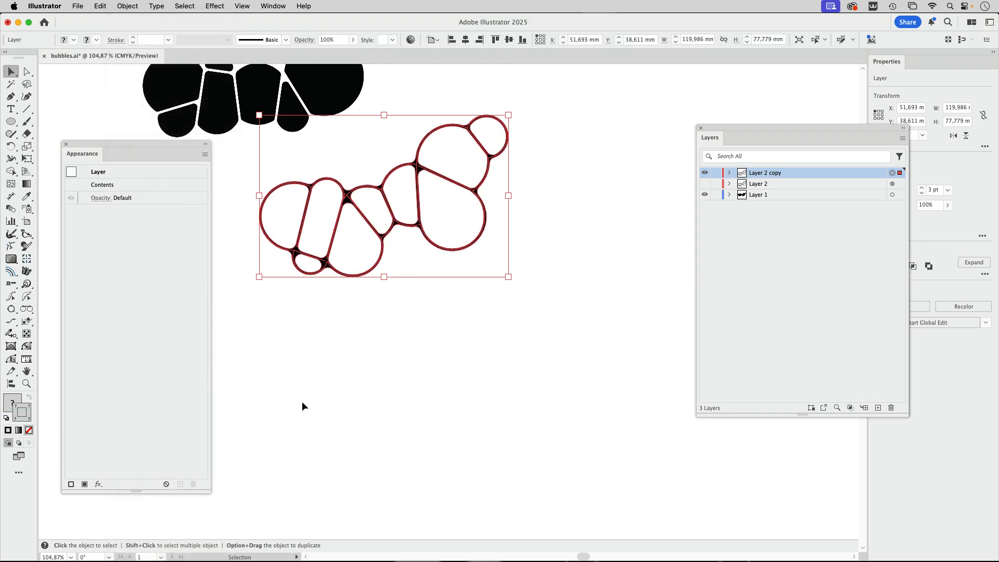
pyautogui.moveTo(417, 181); pyautogui.dragTo(448, 317)
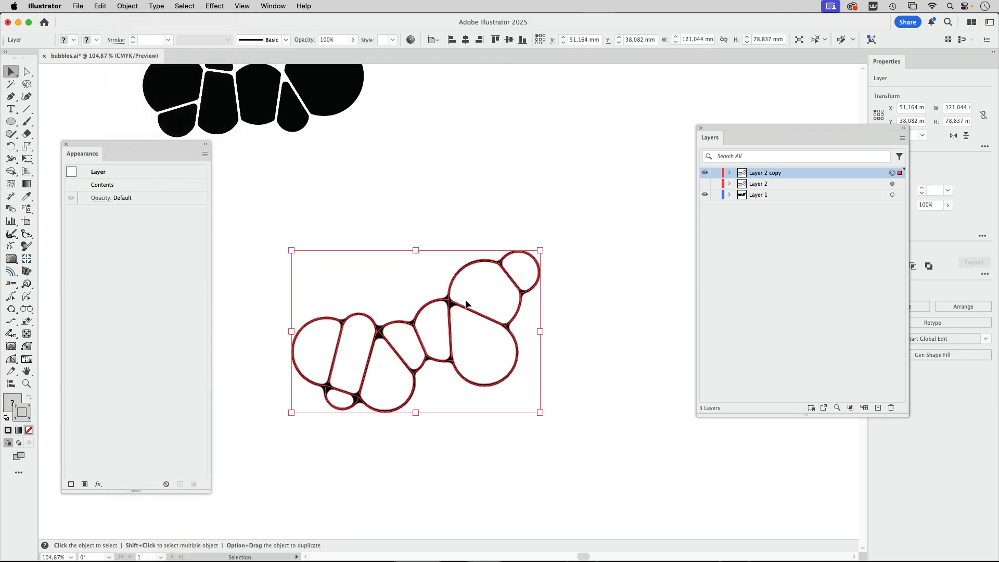
pyautogui.click(576, 329)
# - Inspect the expanded paths in outline view and lock Layer 2 and Layer 1
pyautogui.scroll(5, 431, 366)
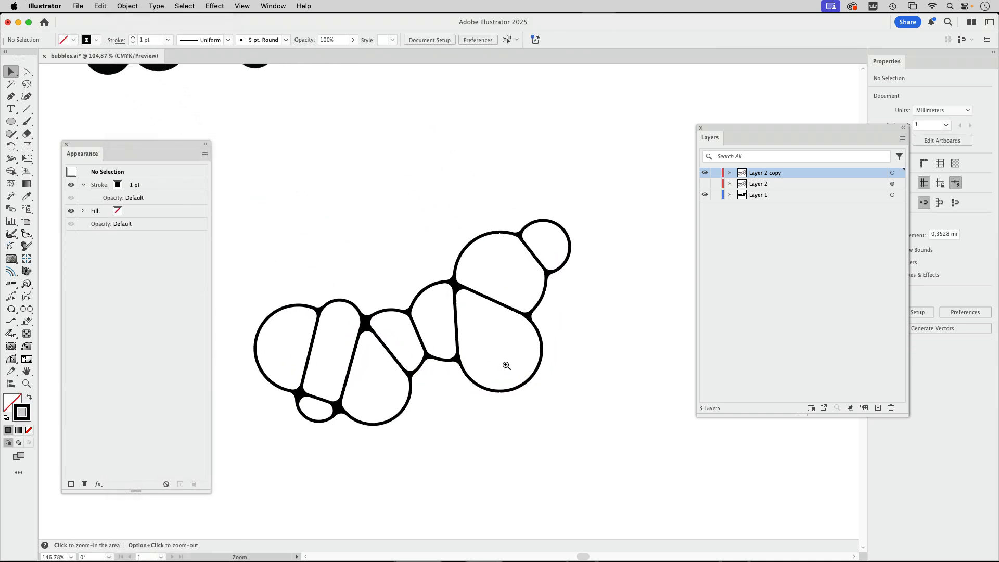
pyautogui.moveTo(442, 307); pyautogui.dragTo(444, 295)
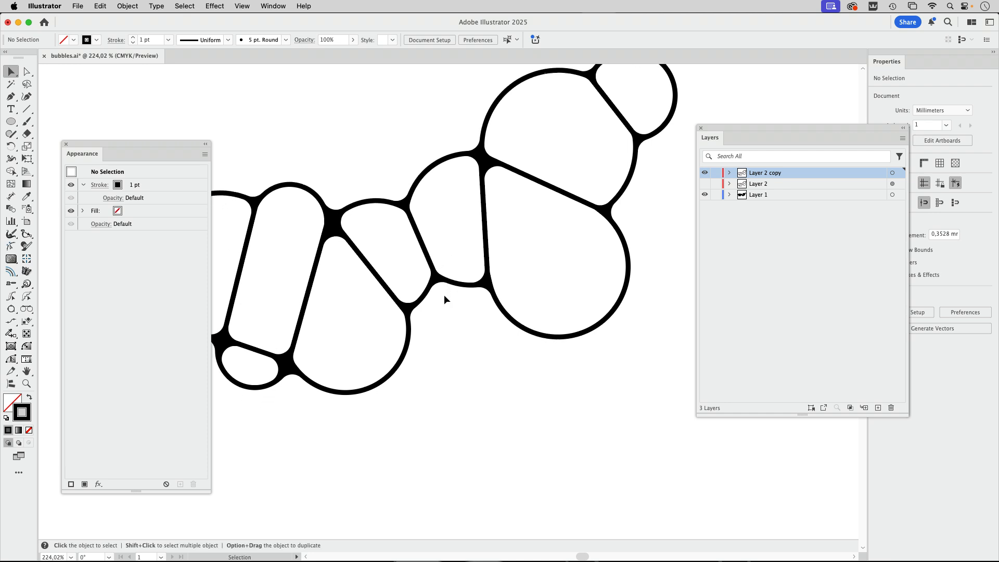
pyautogui.press('super+y')
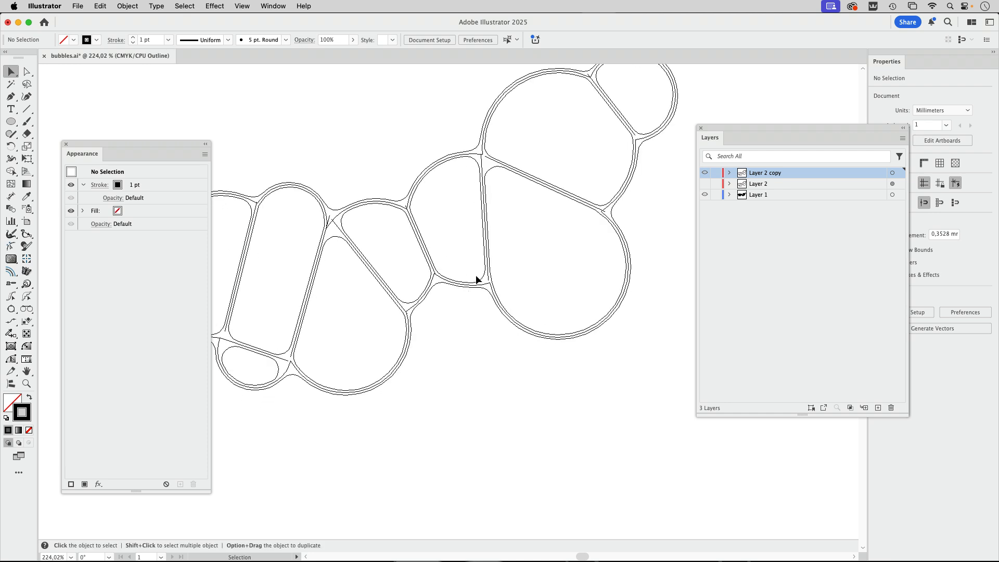
pyautogui.press('space')
pyautogui.moveTo(467, 187); pyautogui.dragTo(488, 207)
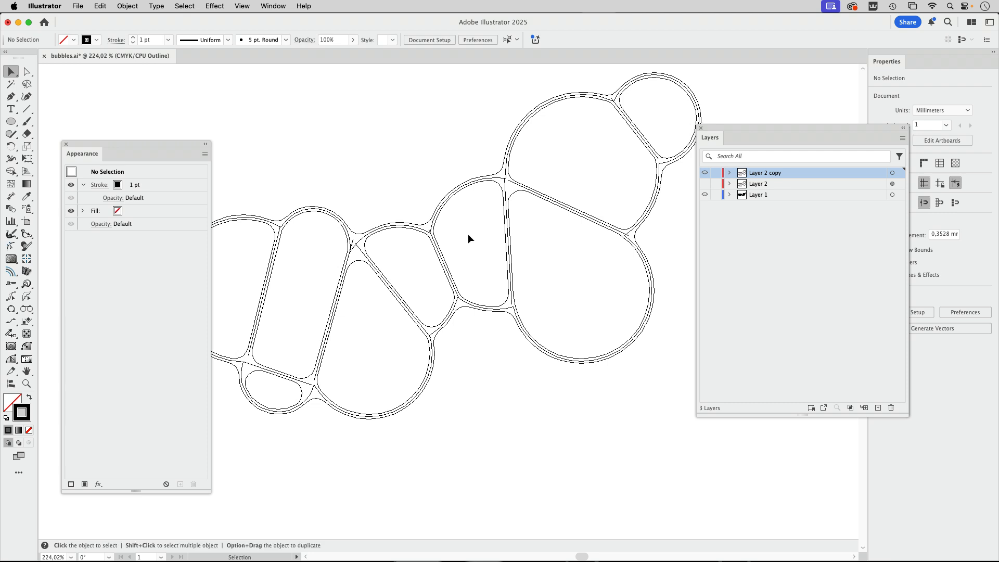
pyautogui.click(26, 73)
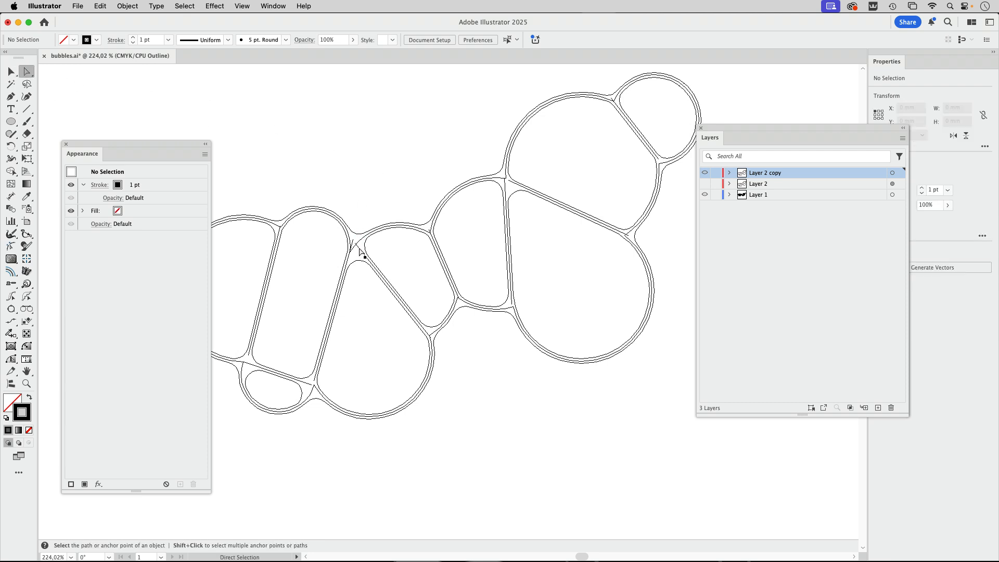
pyautogui.click(716, 184)
pyautogui.click(716, 195)
# - Select one leftover magenta divider path, delete all paths with the same appearance, and return to preview mode
pyautogui.click(505, 178)
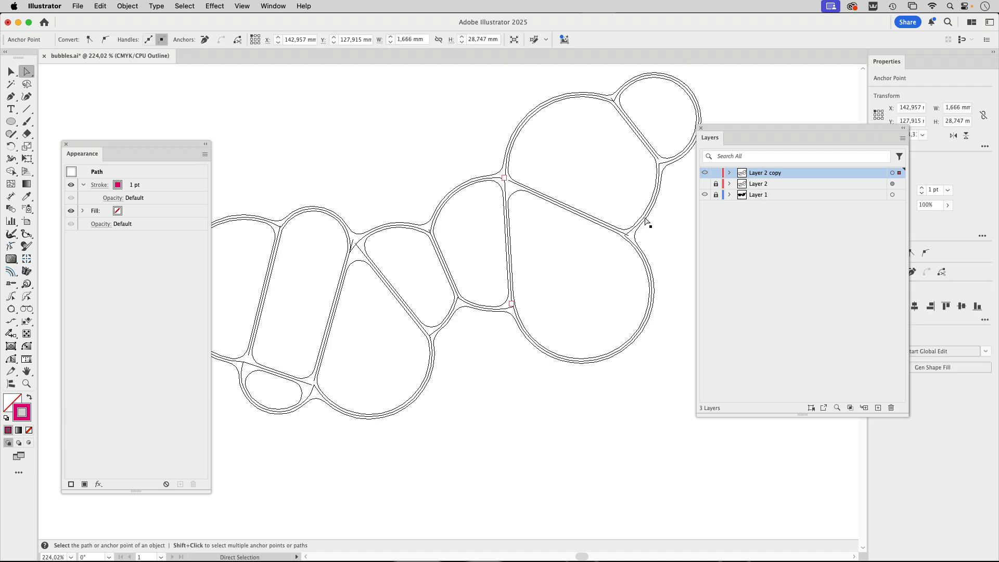
pyautogui.moveTo(533, 179); pyautogui.dragTo(362, 286)
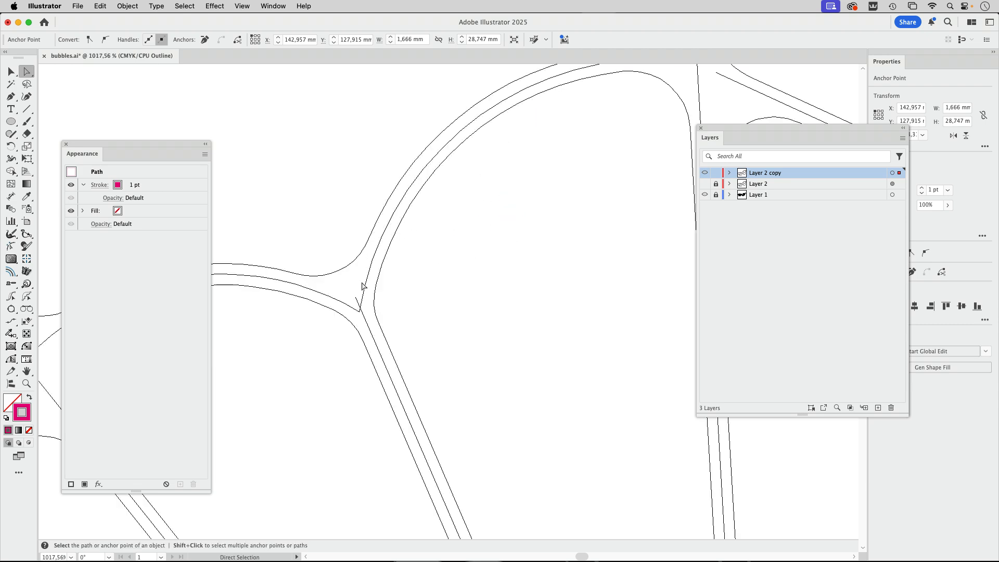
pyautogui.press('super+1')
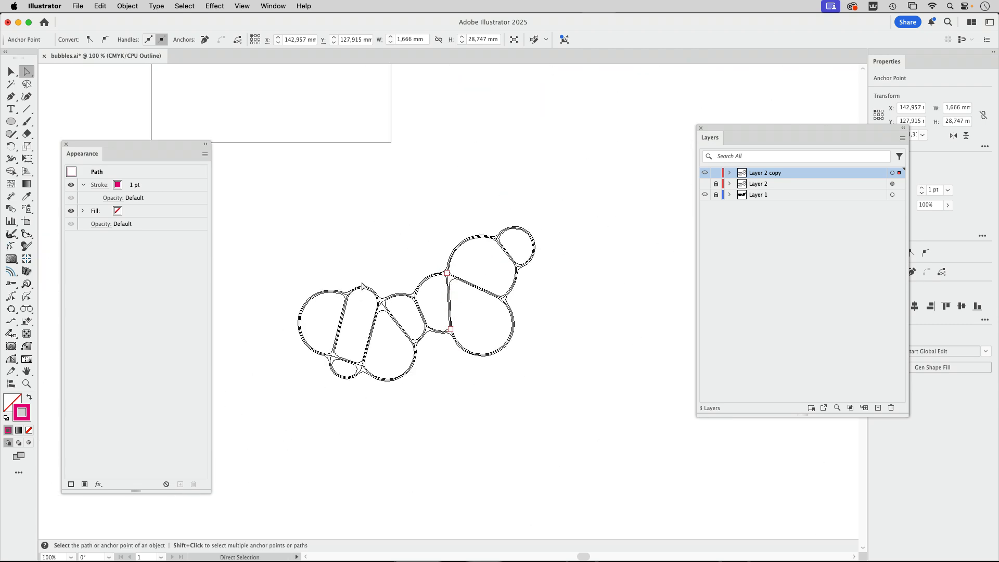
pyautogui.click(189, 6)
pyautogui.moveTo(195, 113)
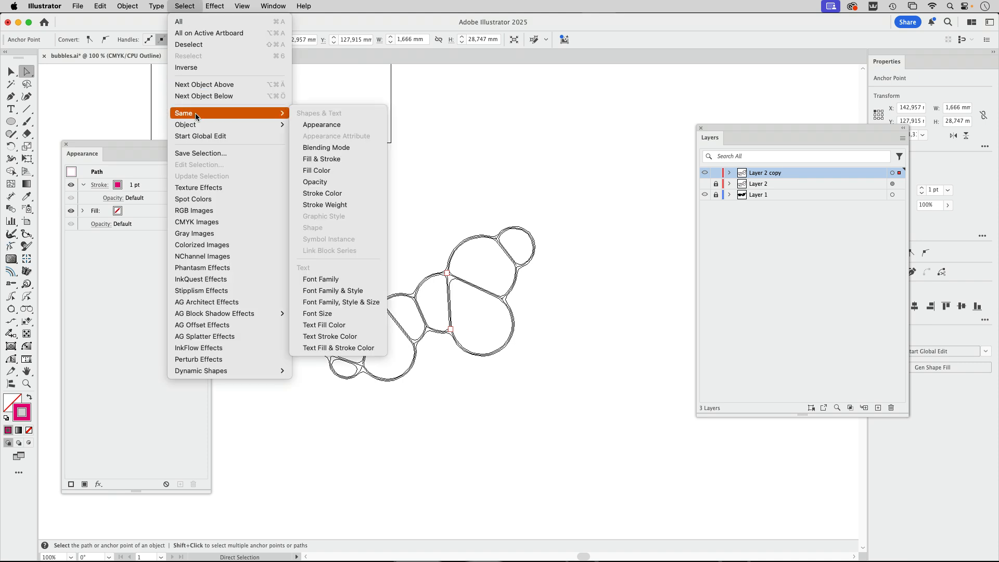
pyautogui.click(327, 125)
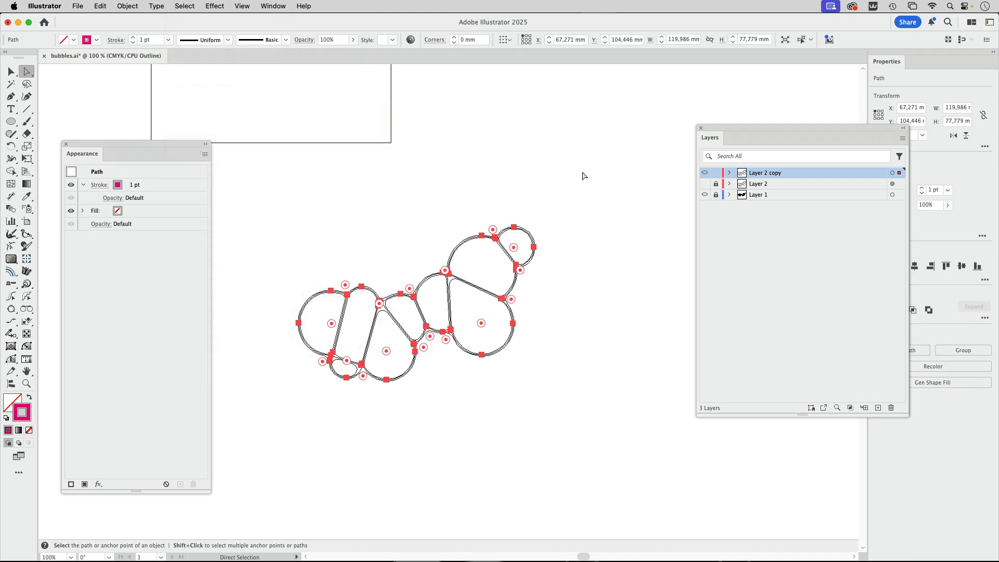
pyautogui.click(583, 176)
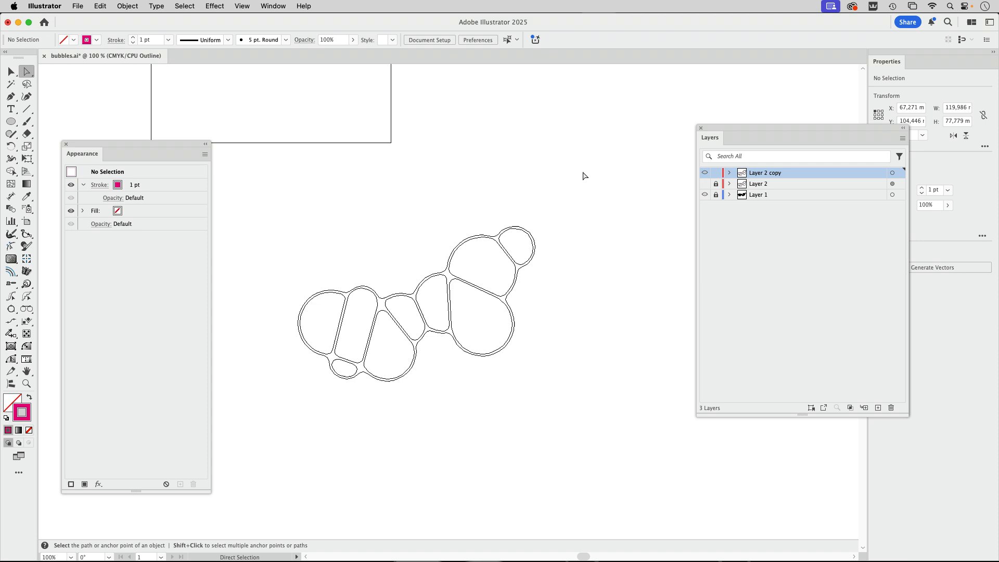
pyautogui.press('super+y')
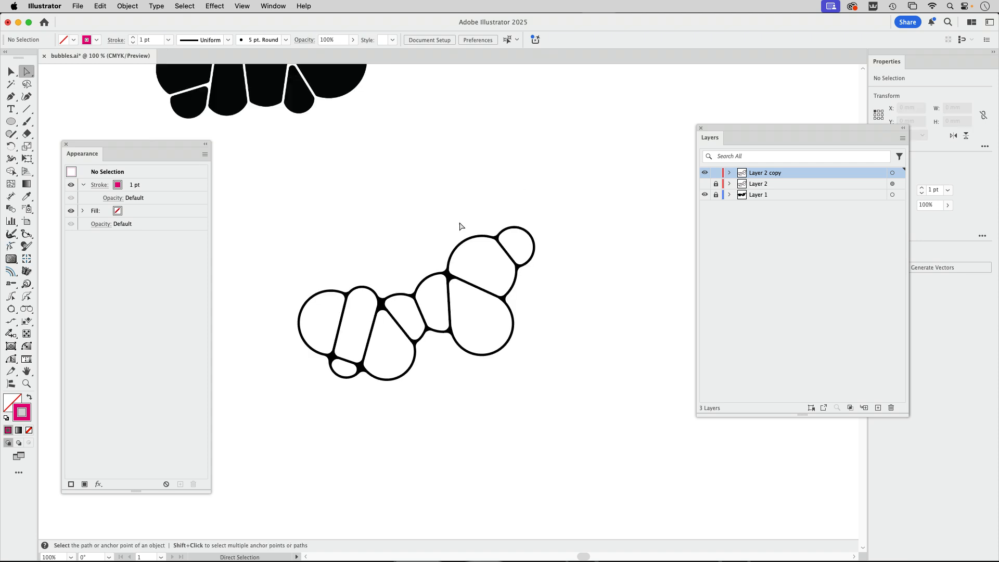
# - Select the expanded artwork, reveal its nested groups in Layer 2 copy, and ungroup them all down to the compound path
pyautogui.click(9, 74)
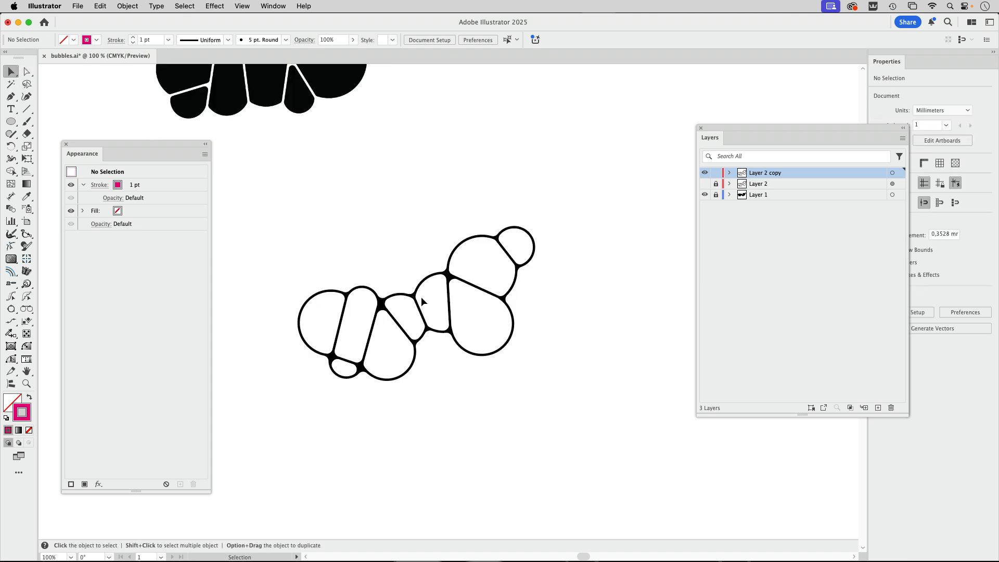
pyautogui.click(447, 278)
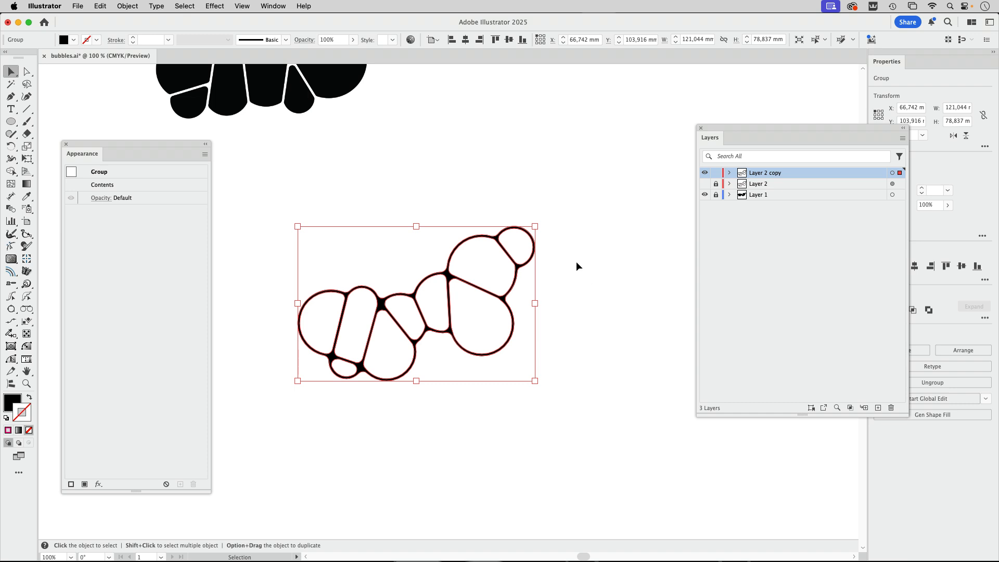
pyautogui.click(729, 172)
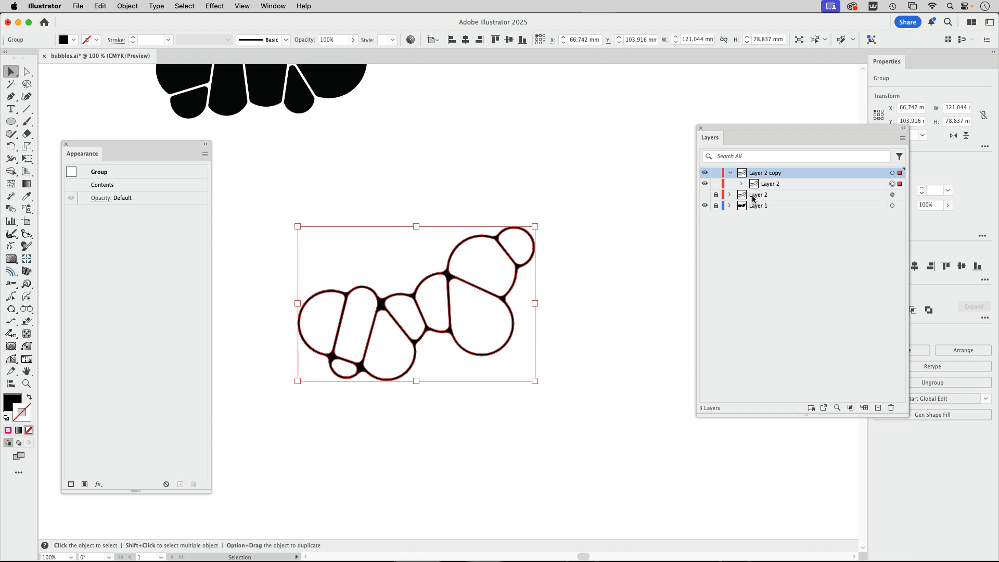
pyautogui.click(740, 184)
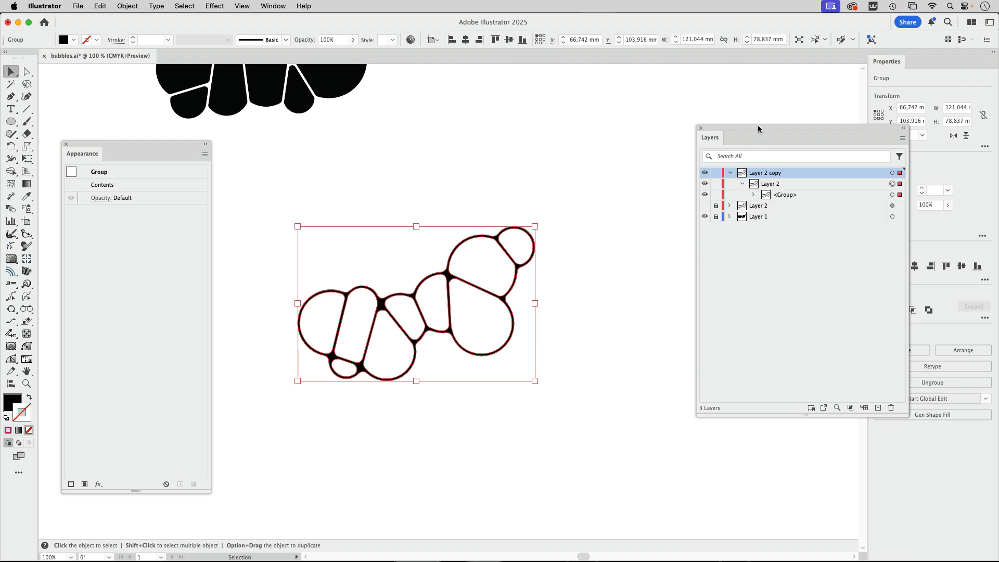
pyautogui.moveTo(758, 129); pyautogui.dragTo(634, 93)
pyautogui.click(629, 158)
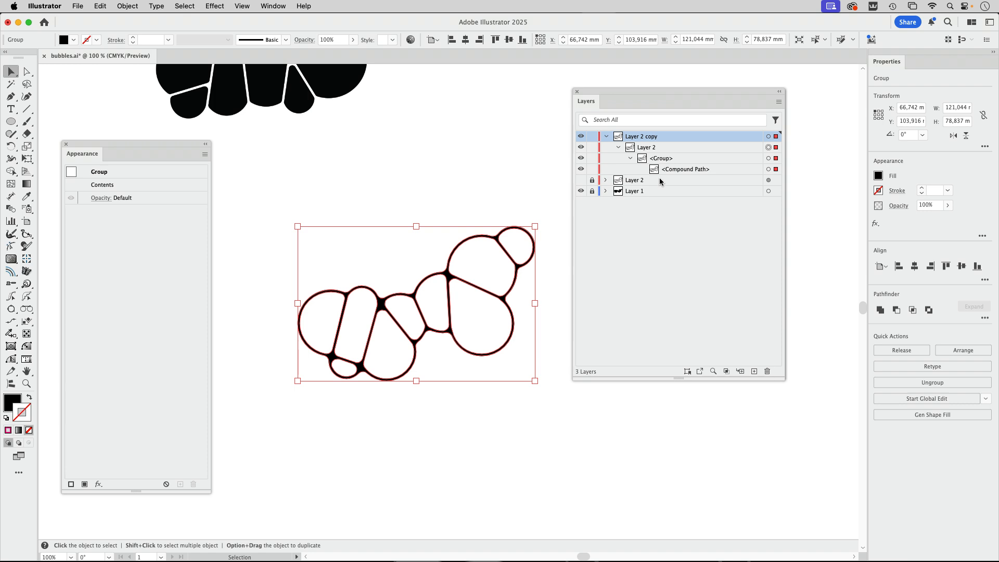
pyautogui.click(708, 170)
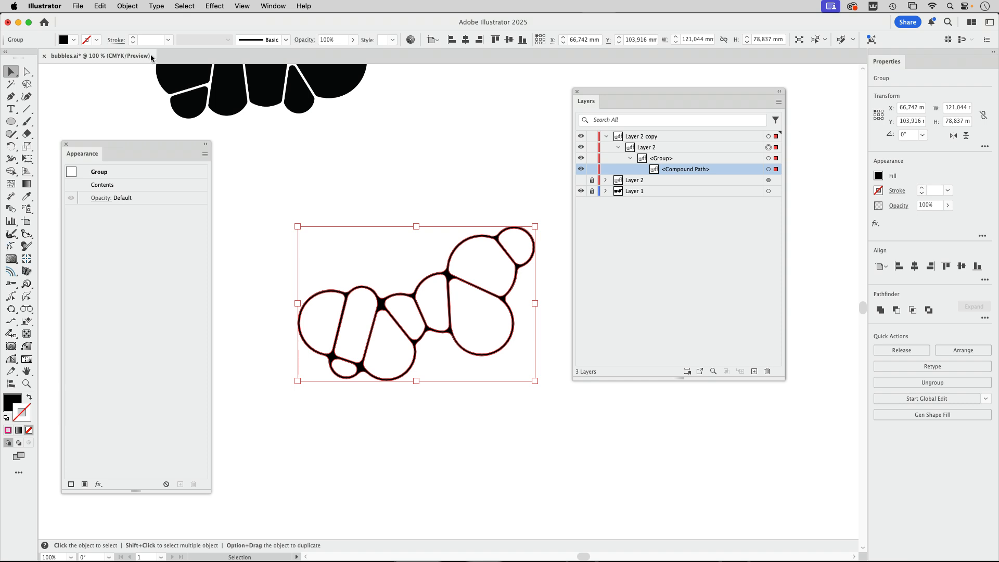
pyautogui.click(132, 6)
pyautogui.click(140, 95)
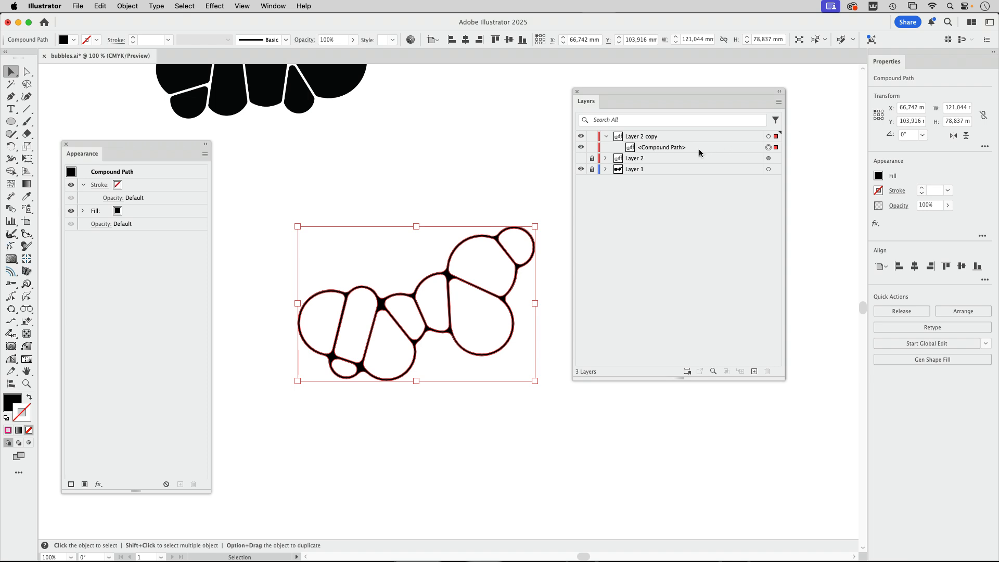
# - Select the entire outer contour of the expanded compound path and delete it, leaving solid black rounded cells
pyautogui.click(411, 162)
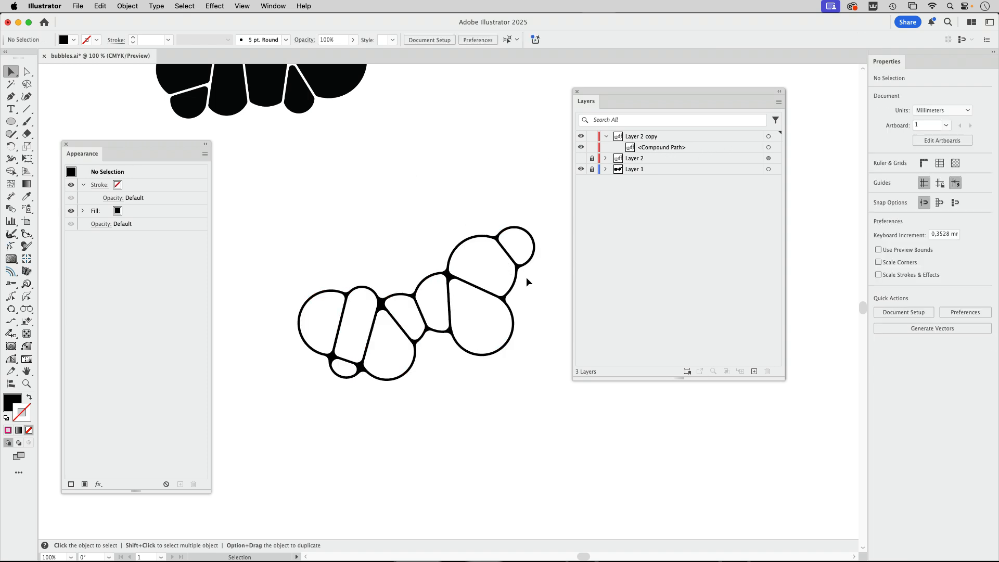
pyautogui.click(28, 72)
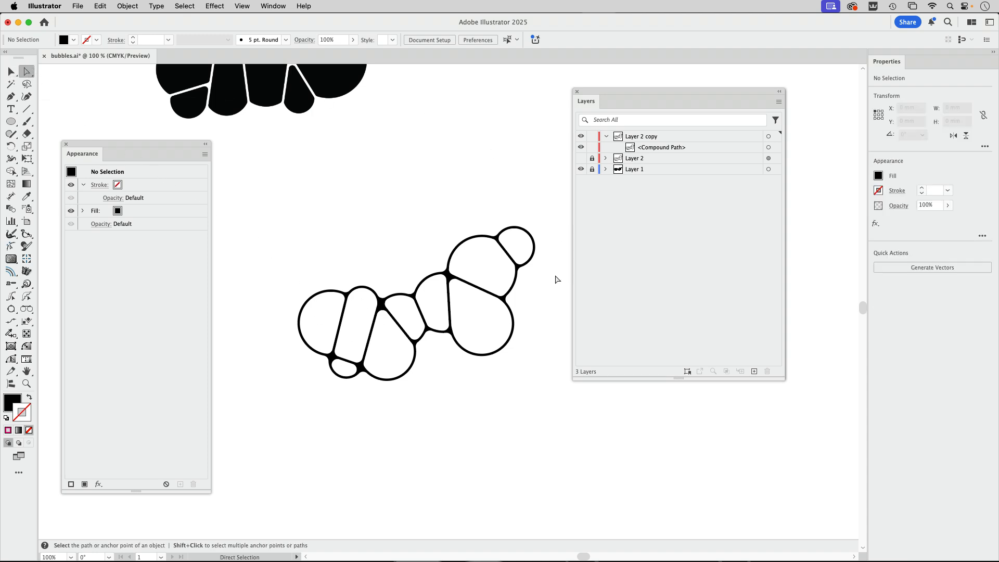
pyautogui.scroll(5, 527, 265)
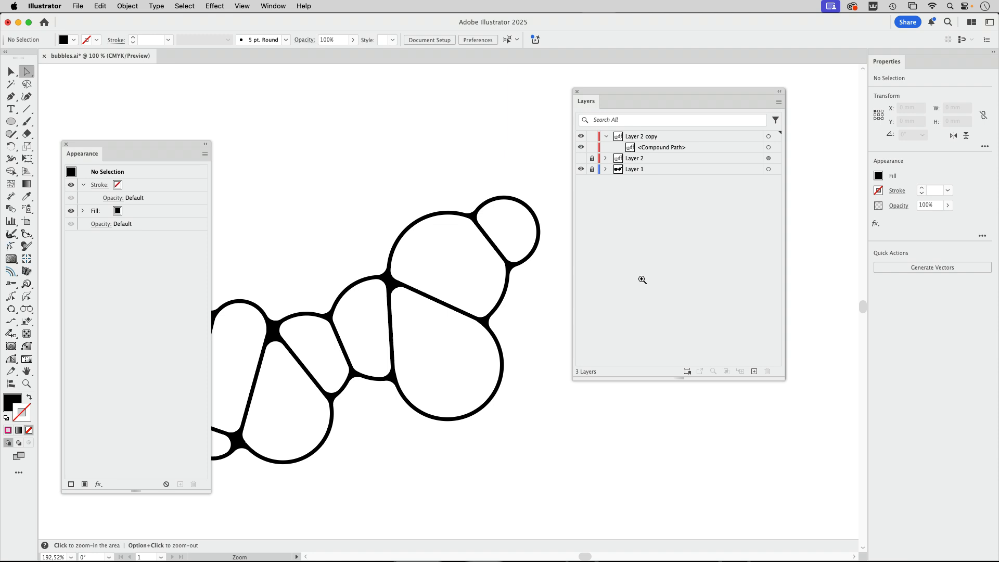
pyautogui.click(528, 262)
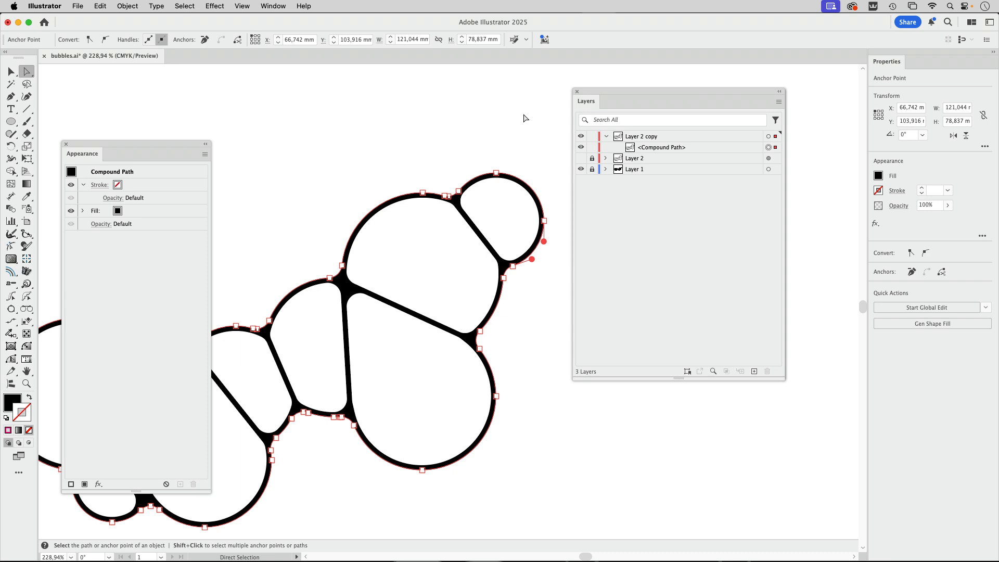
pyautogui.press('super+a')
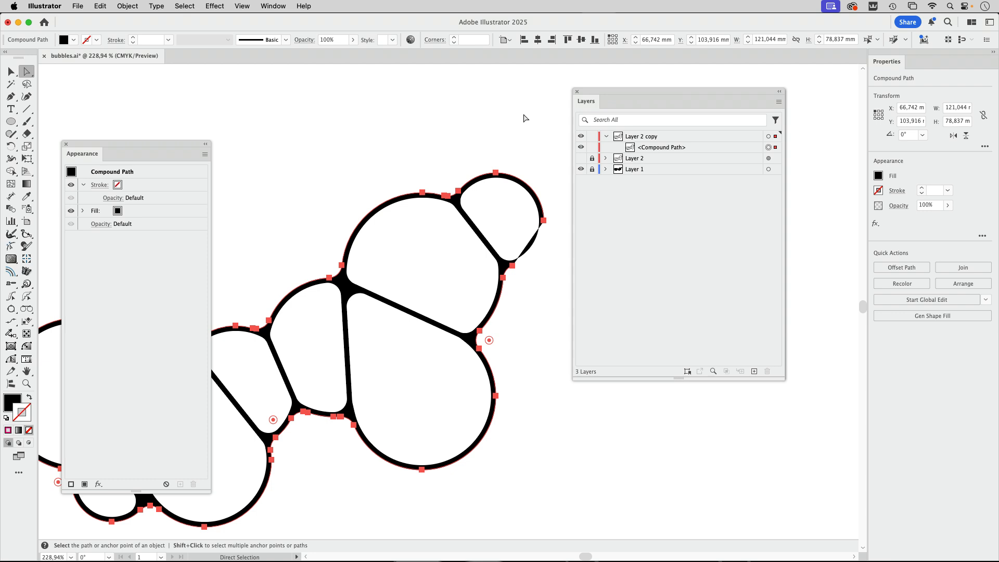
pyautogui.press('Delete')
pyautogui.moveTo(469, 204); pyautogui.dragTo(357, 225)
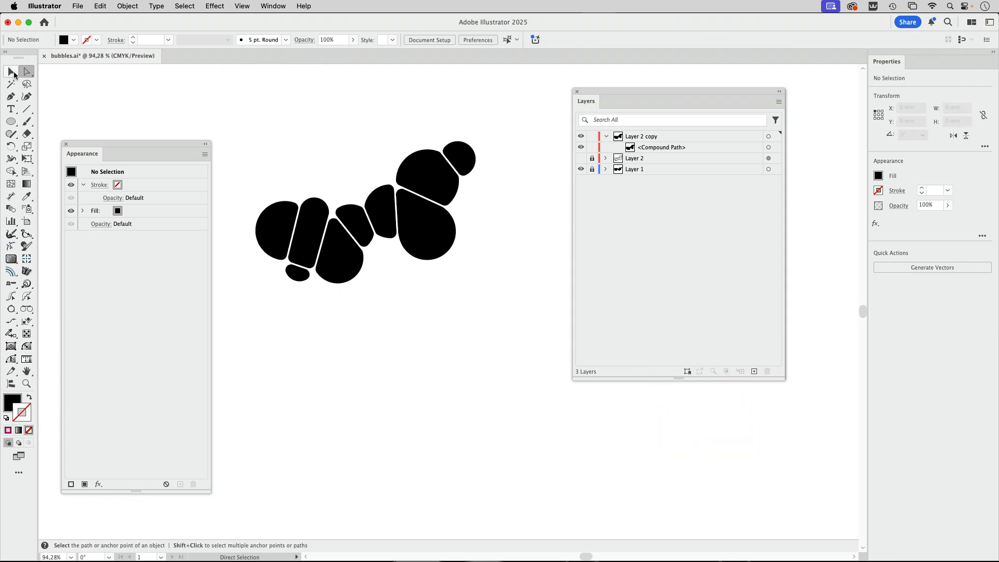
# - Hide the expanded compound path in Layer 2 copy, then show and unlock Layer 2
pyautogui.click(12, 71)
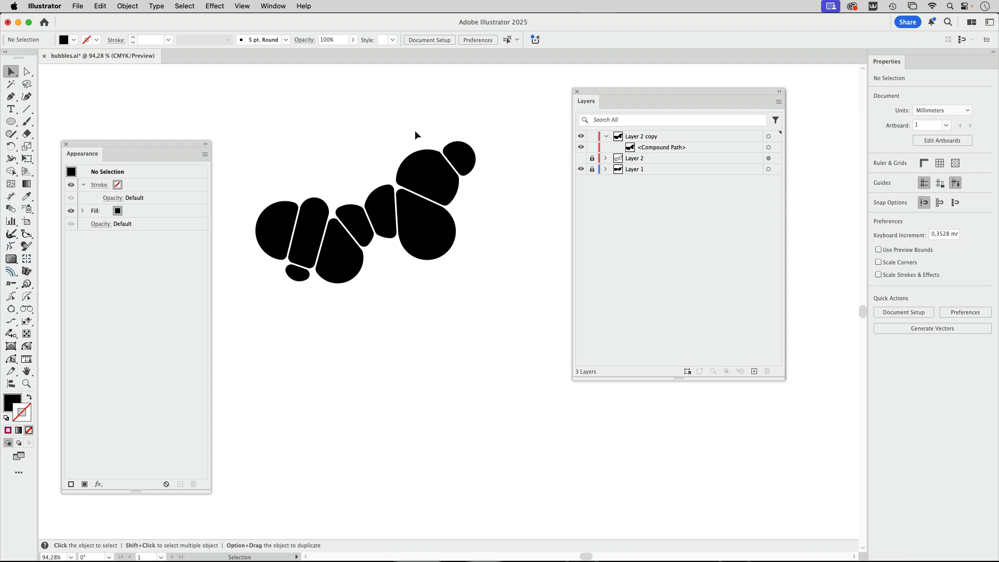
pyautogui.click(581, 148)
pyautogui.click(581, 158)
pyautogui.click(592, 159)
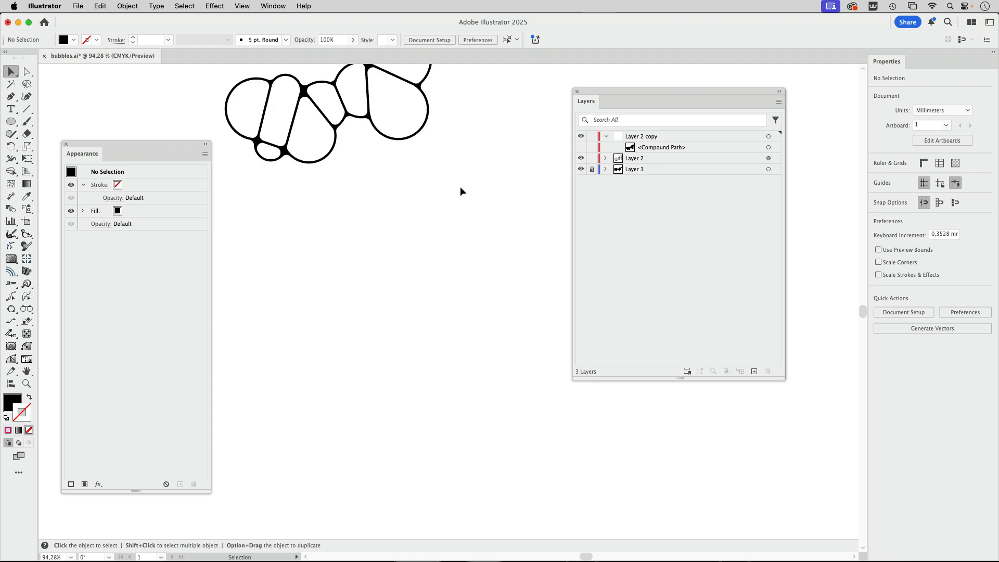
# - Move the large lower-right circle of the live shape on Layer 2 slightly up and to the left, then deselect it
pyautogui.scroll(5, 468, 260)
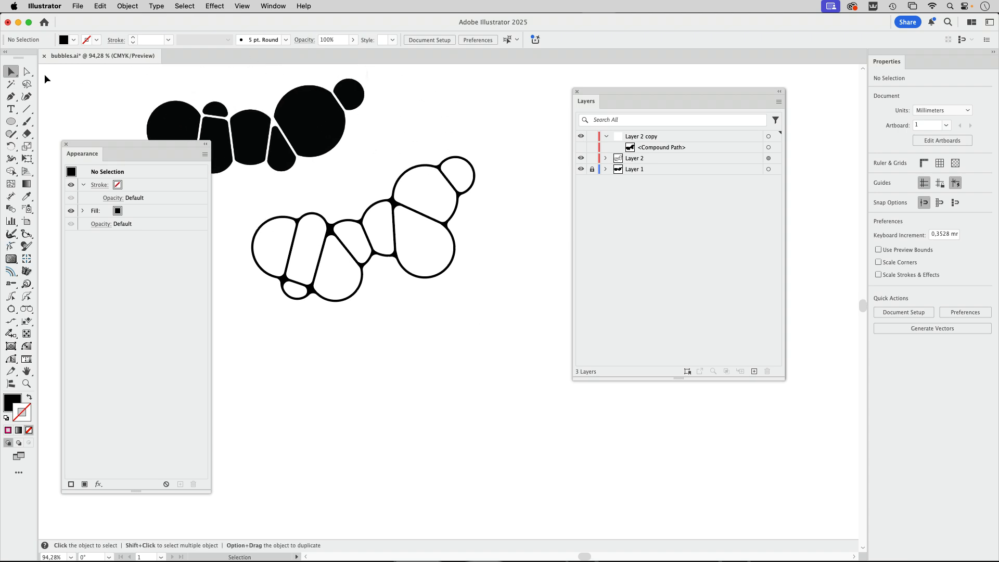
pyautogui.click(27, 73)
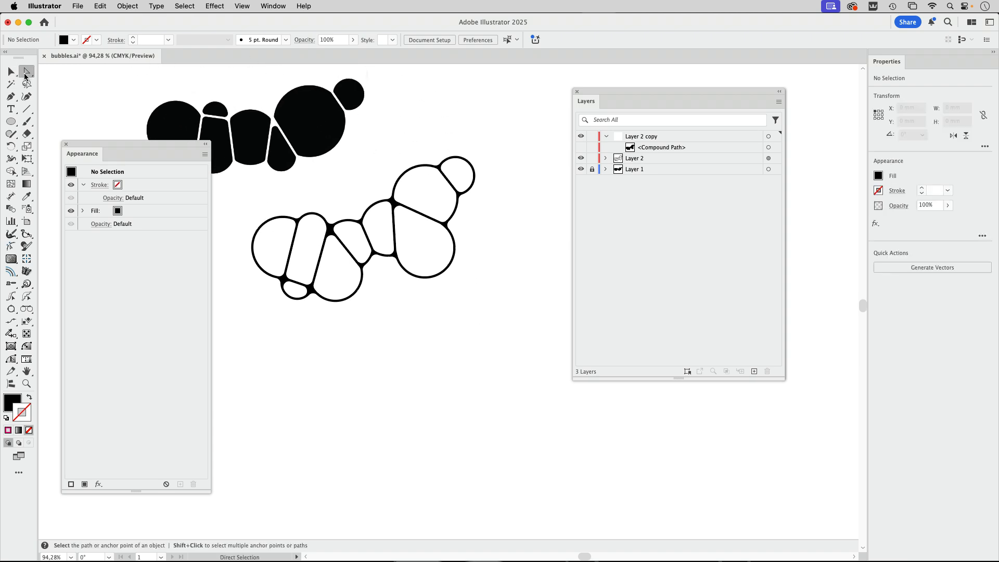
pyautogui.click(437, 256)
pyautogui.moveTo(439, 246)
pyautogui.mouseDown()
pyautogui.moveTo(433, 225)
pyautogui.moveTo(438, 251)
pyautogui.mouseUp()
pyautogui.moveTo(432, 235); pyautogui.dragTo(433, 234)
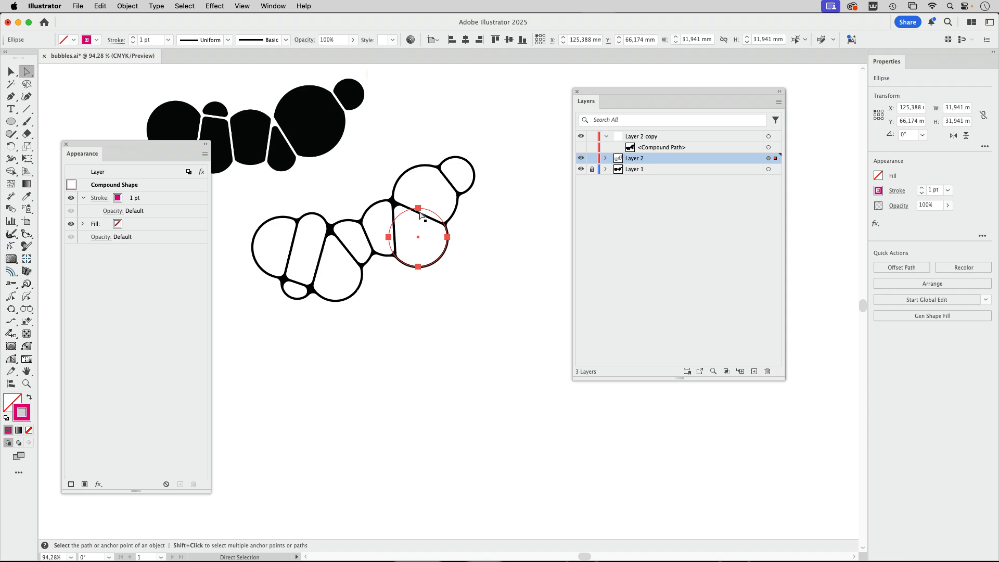
pyautogui.click(504, 248)
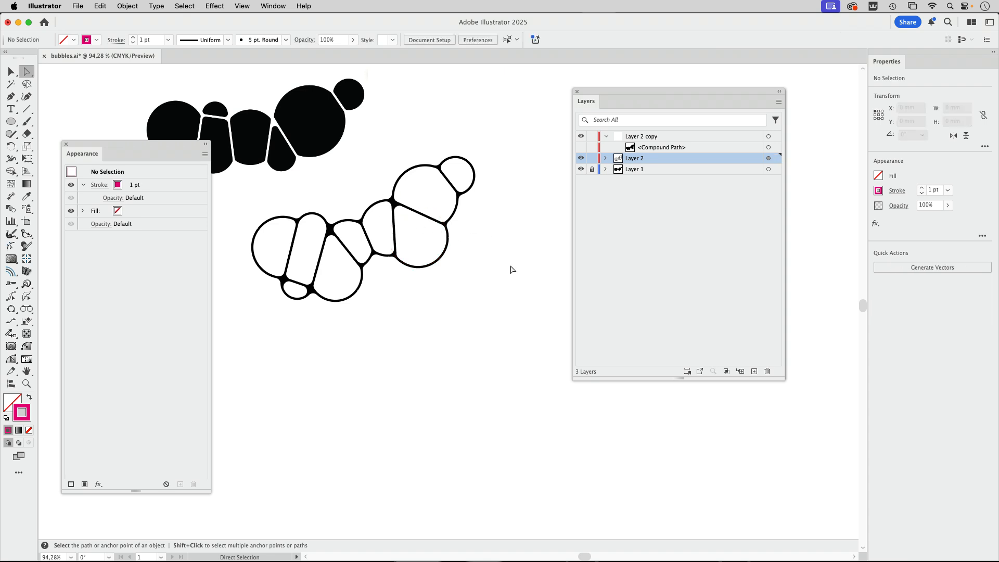